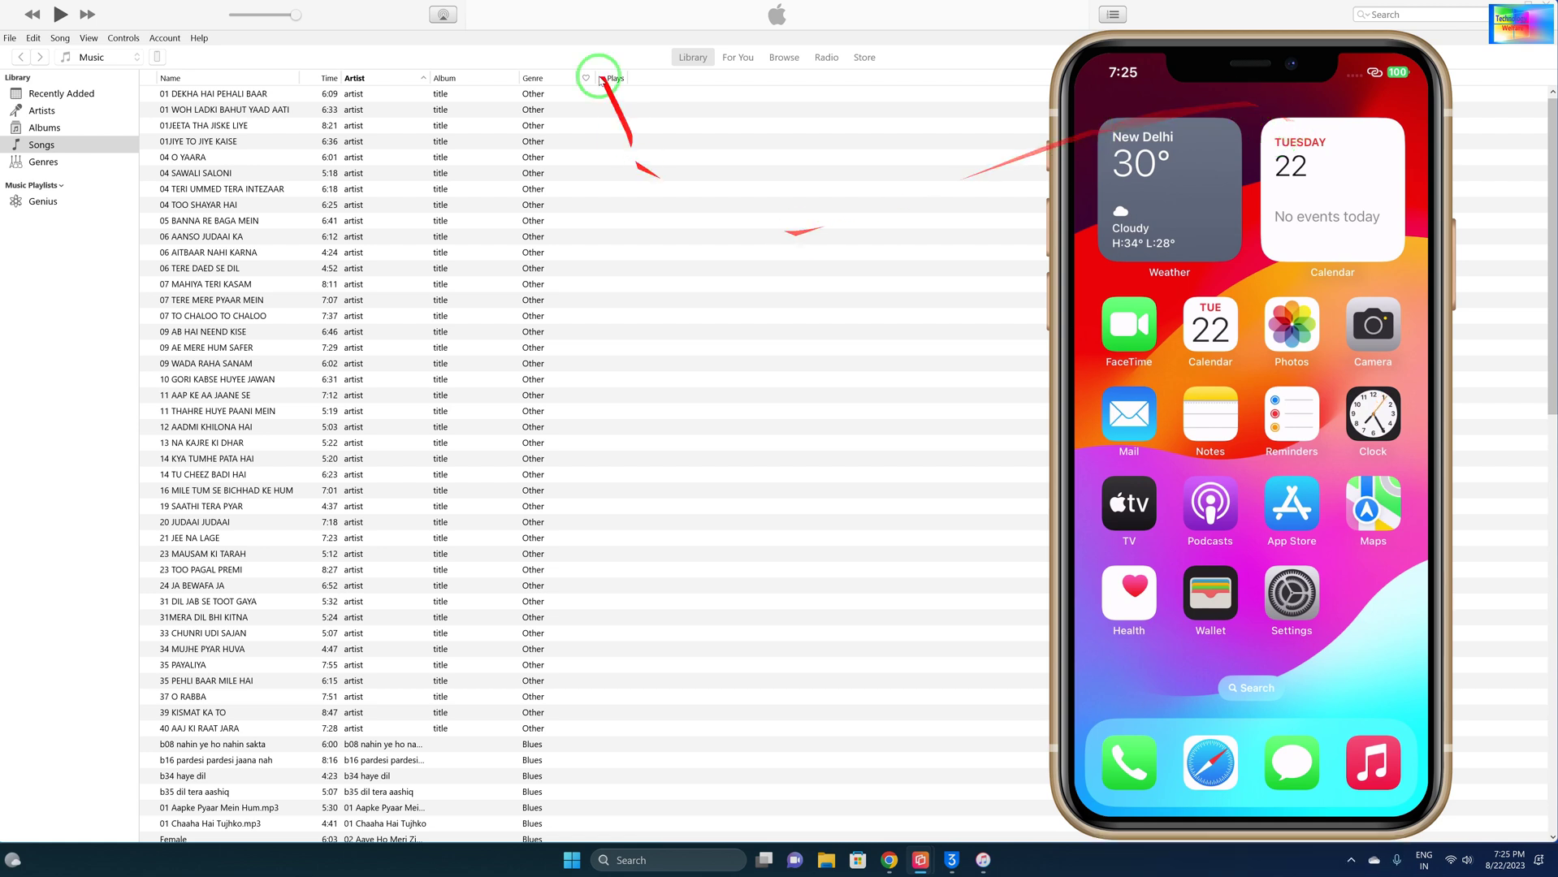
Close the iTunes window, then open and dismiss the Start menu.
left_click(157, 56)
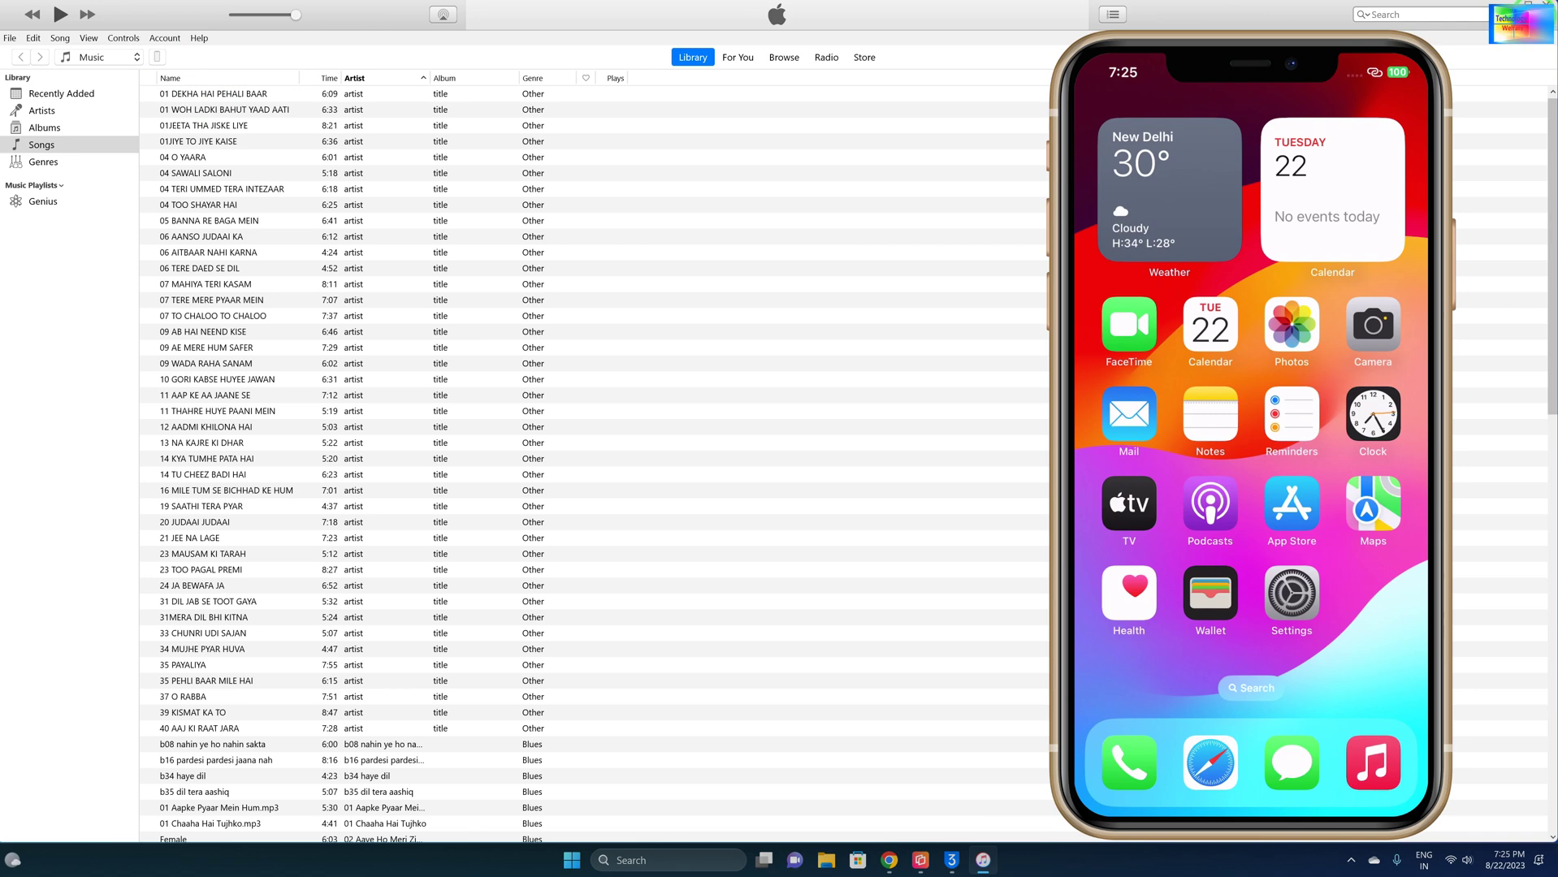
left_click(1545, 2)
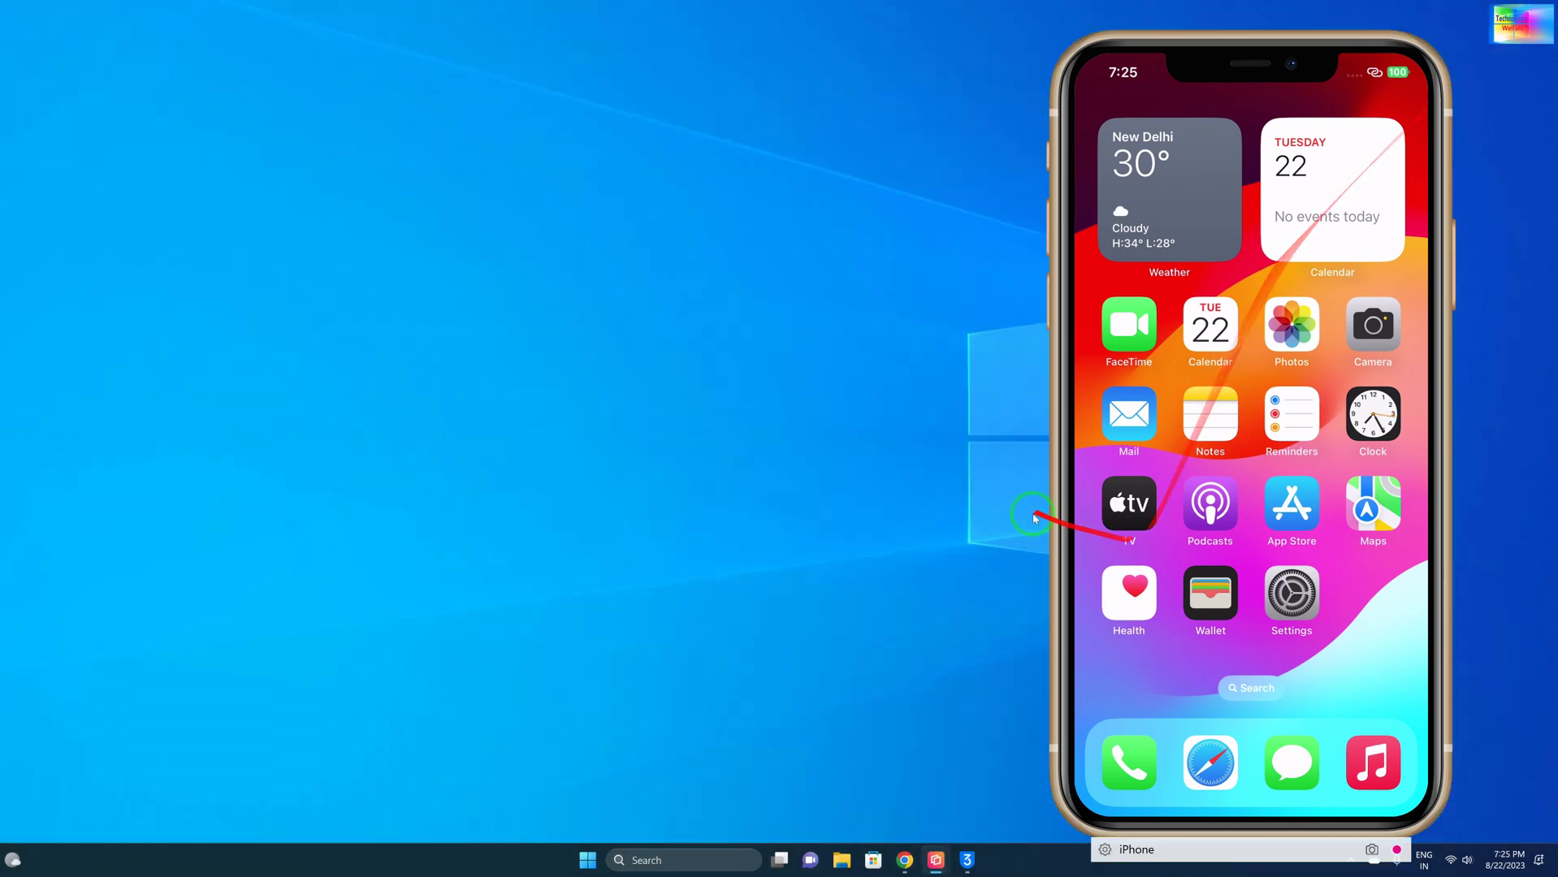
left_click(587, 860)
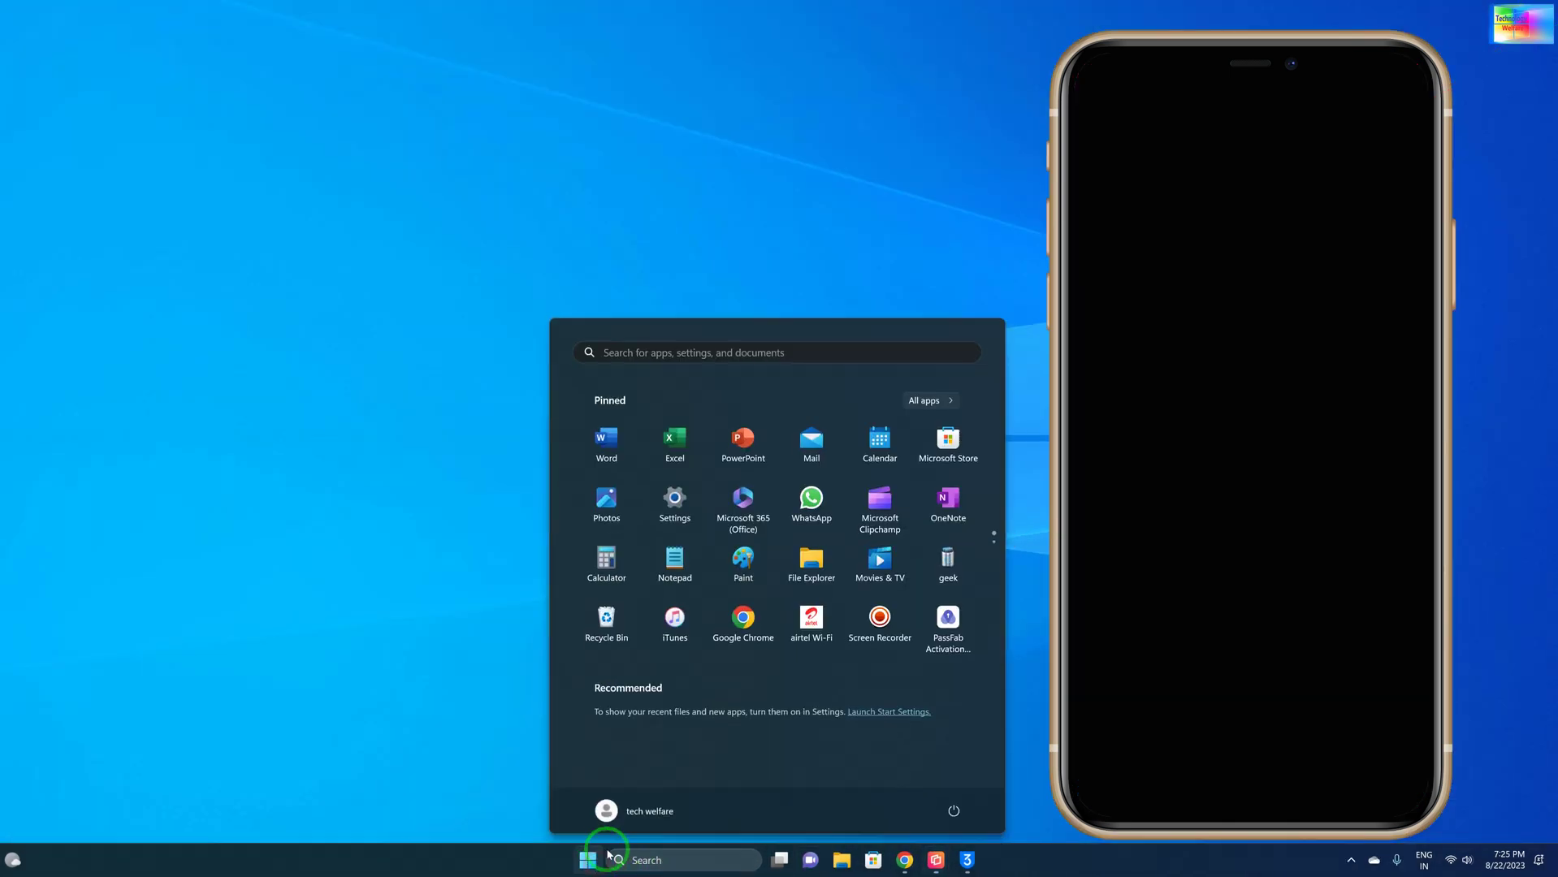
left_click(682, 633)
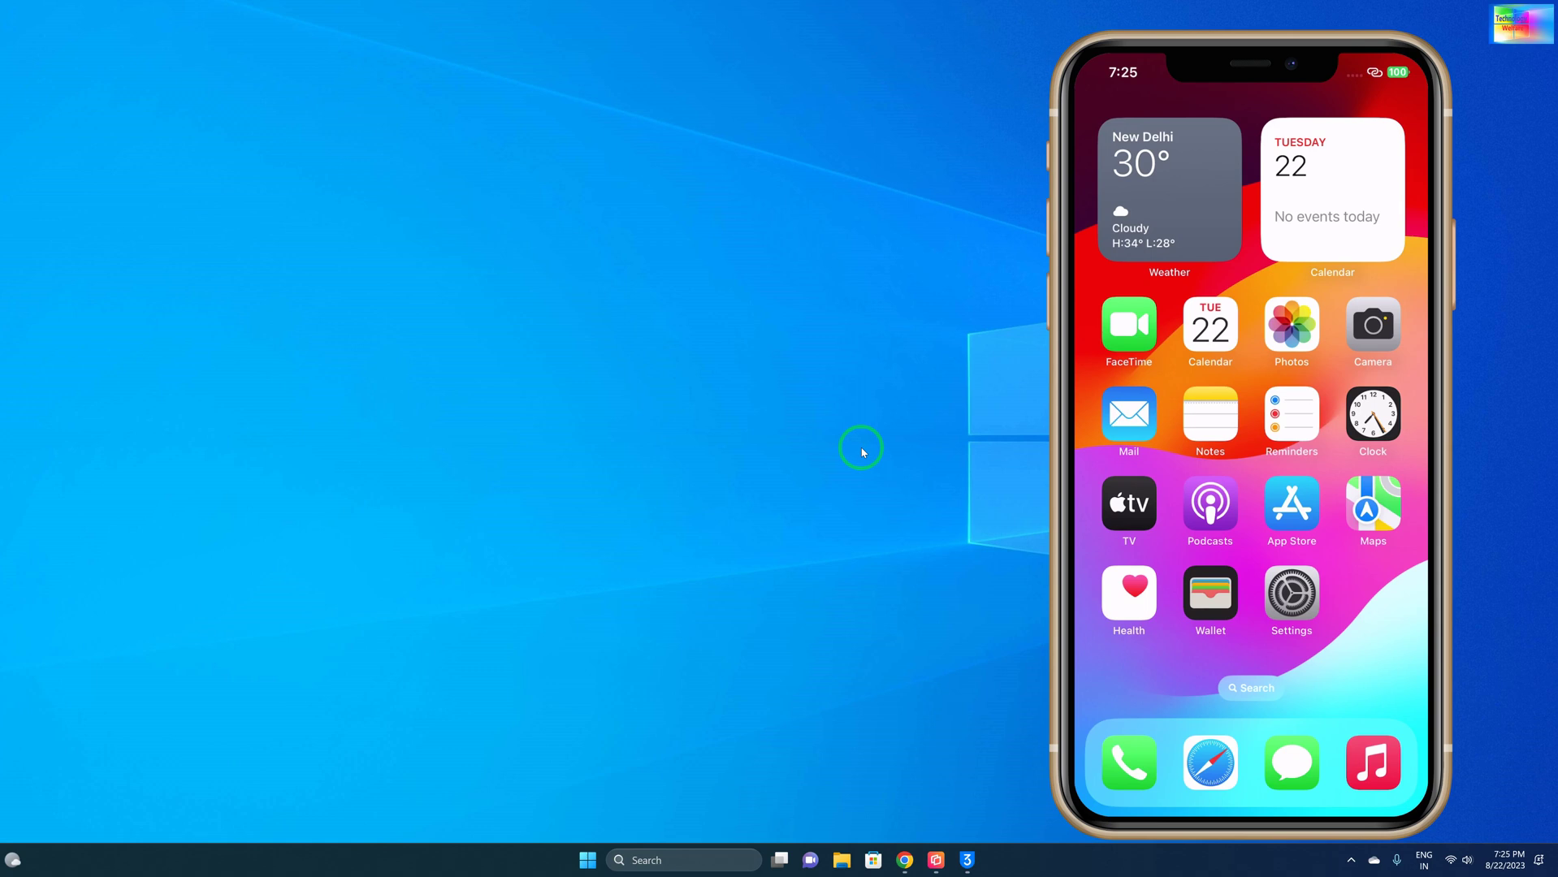
Refresh the desktop, then run iTunes from the Start menu as administrator.
right_click(766, 350)
left_click(801, 406)
left_click(587, 860)
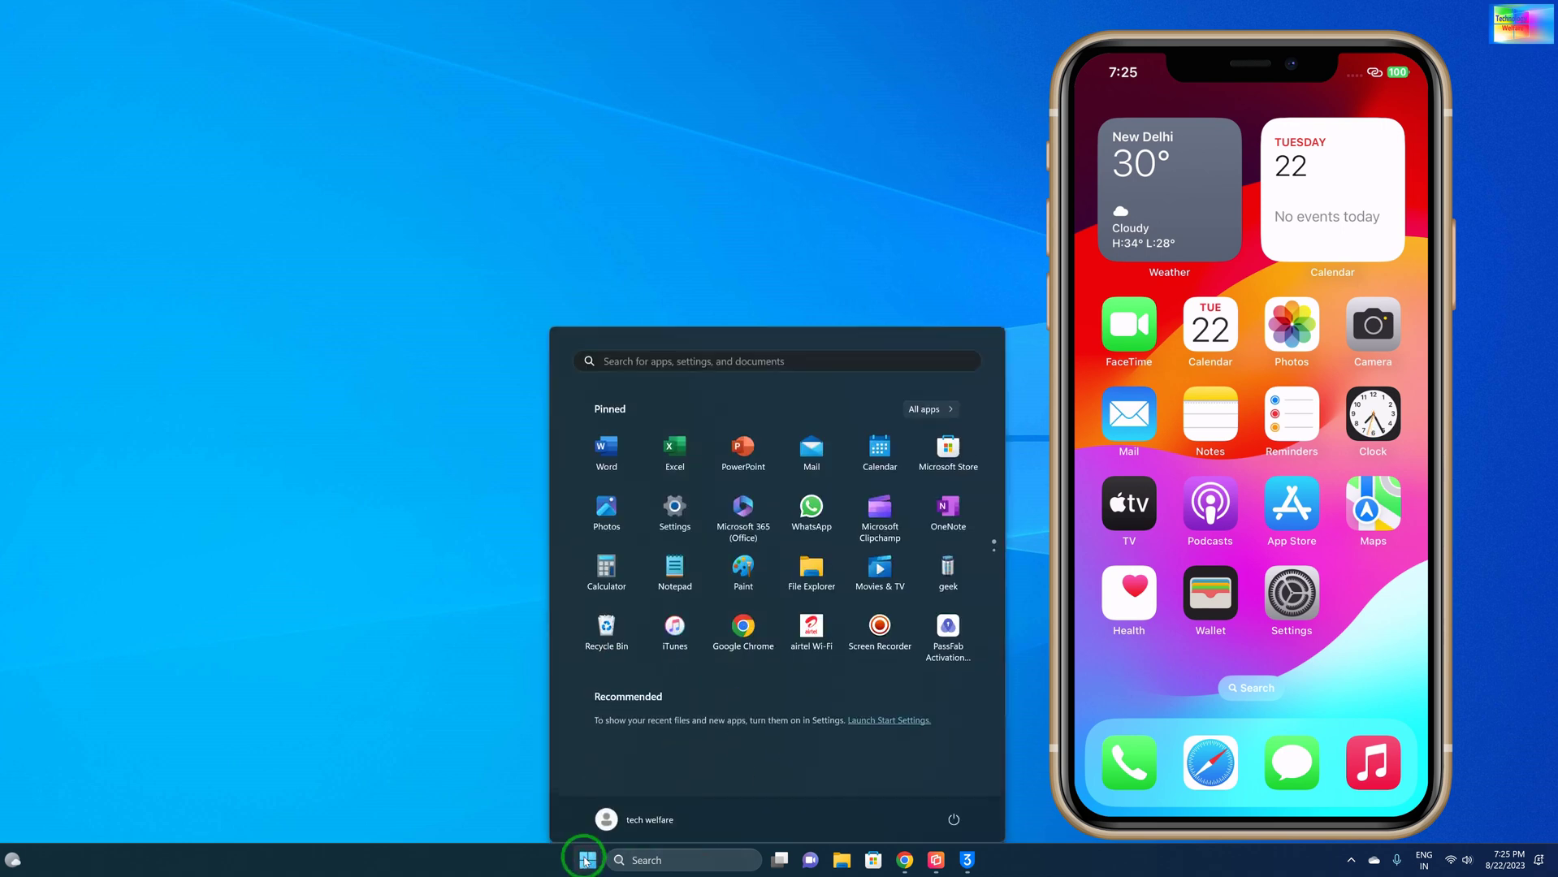
right_click(685, 632)
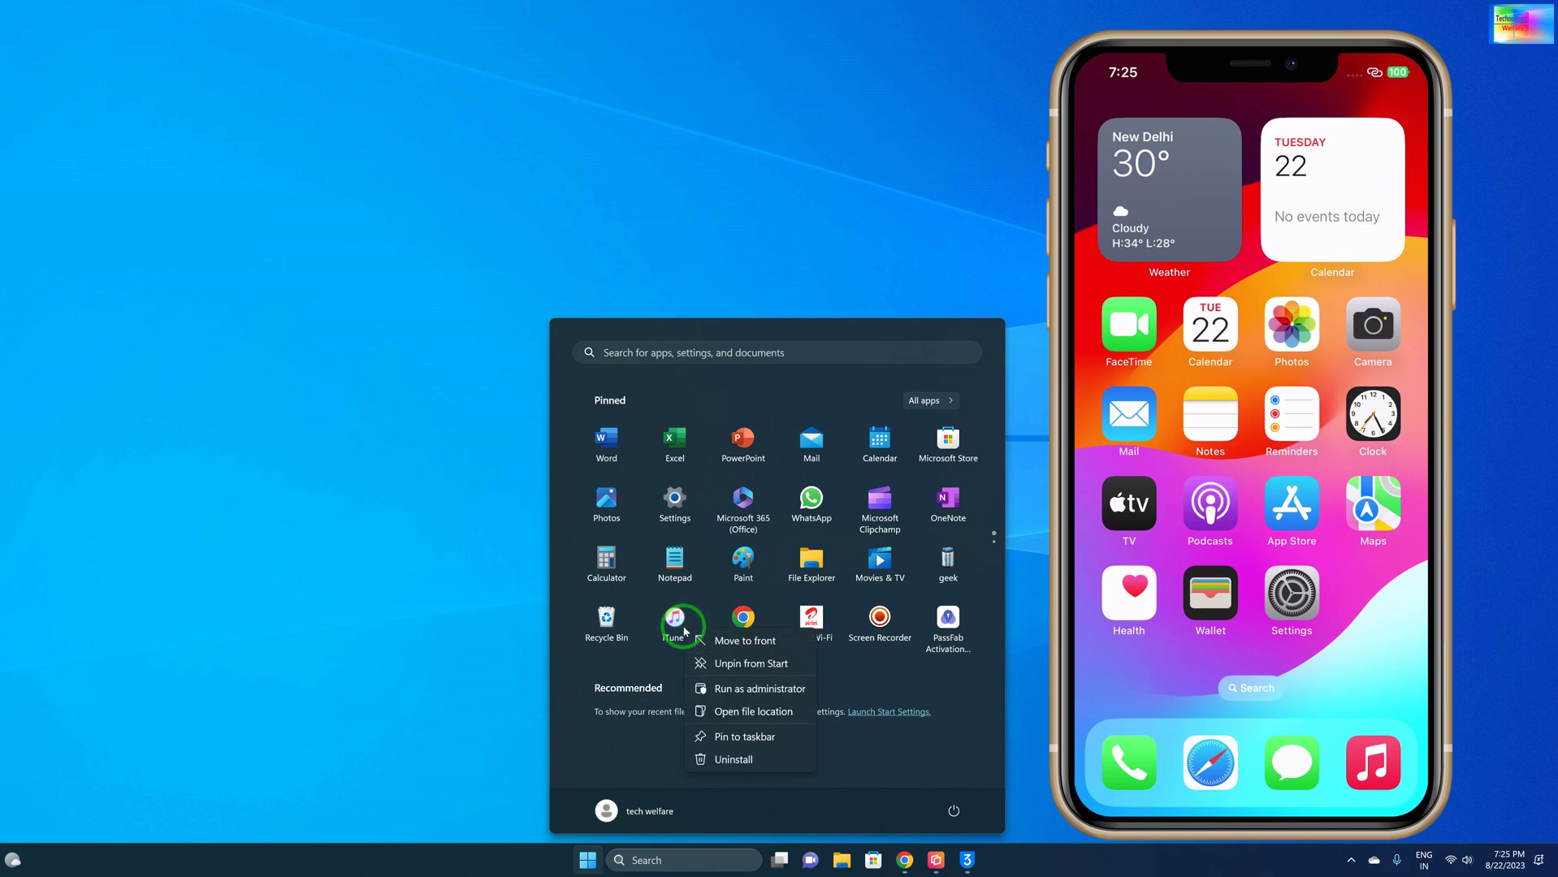
left_click(725, 691)
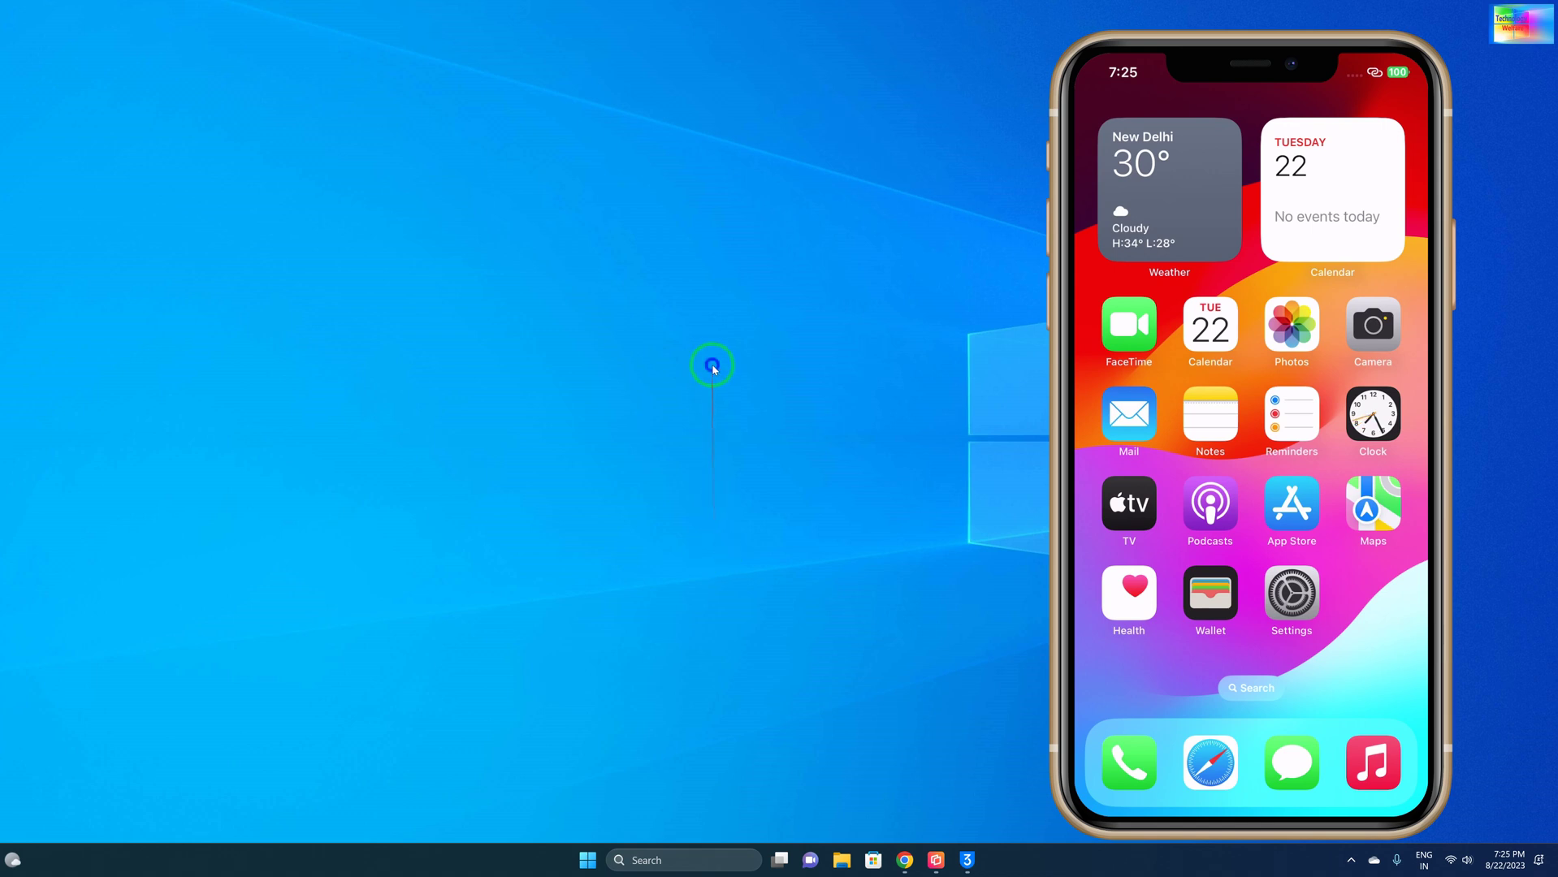
Refresh the desktop twice from its right-click menu.
right_click(712, 368)
left_click(767, 431)
right_click(728, 230)
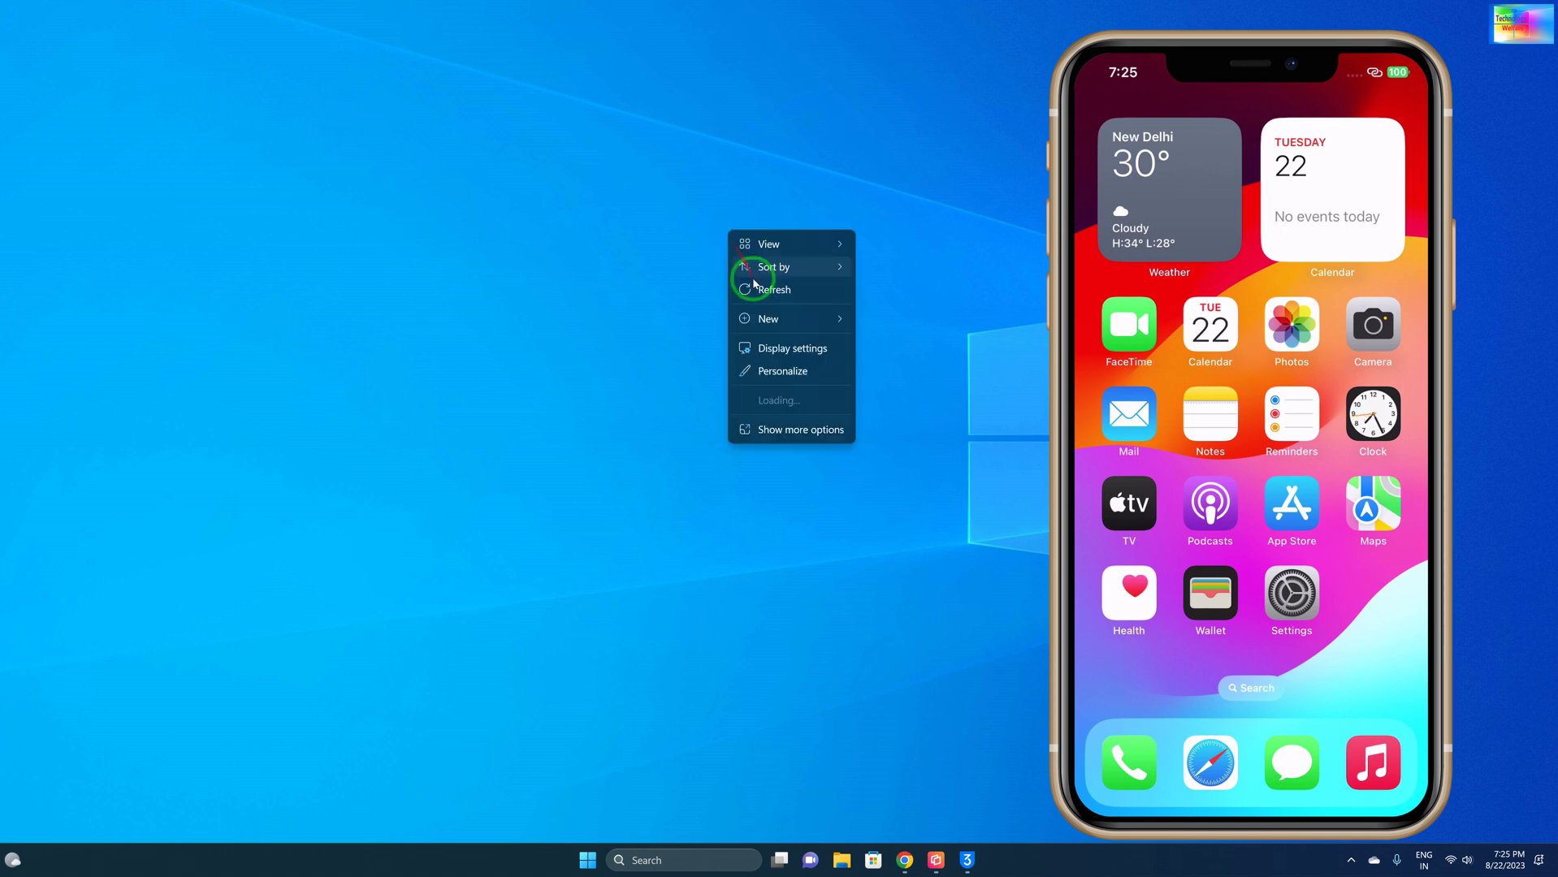
left_click(758, 294)
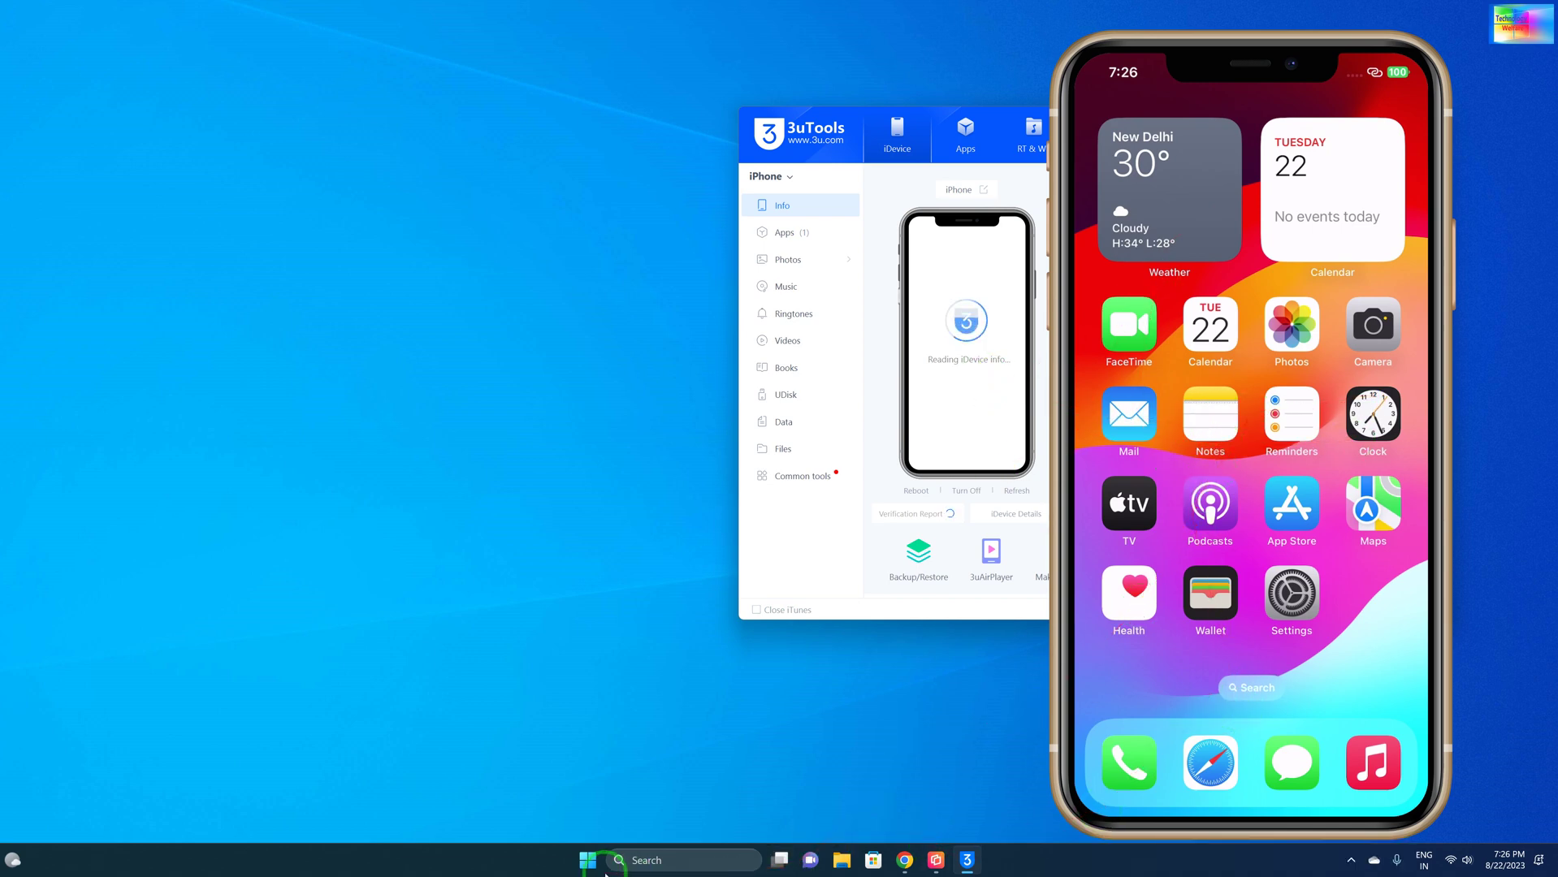
Launch iTunes from the Start menu and drag the 3uTools window fully onto screen.
left_click(585, 858)
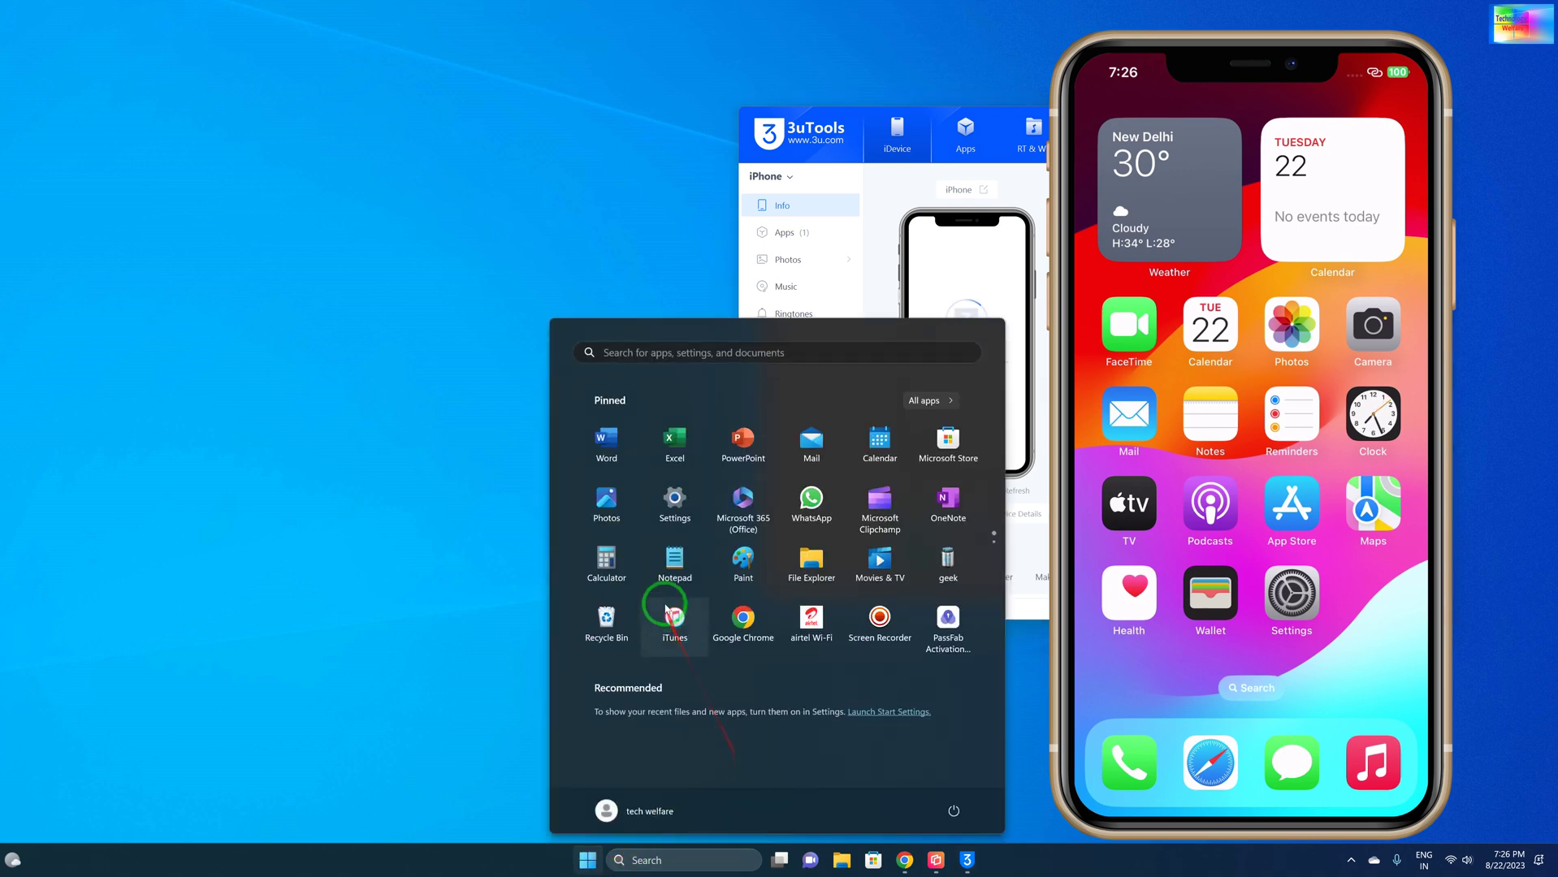
left_click(676, 624)
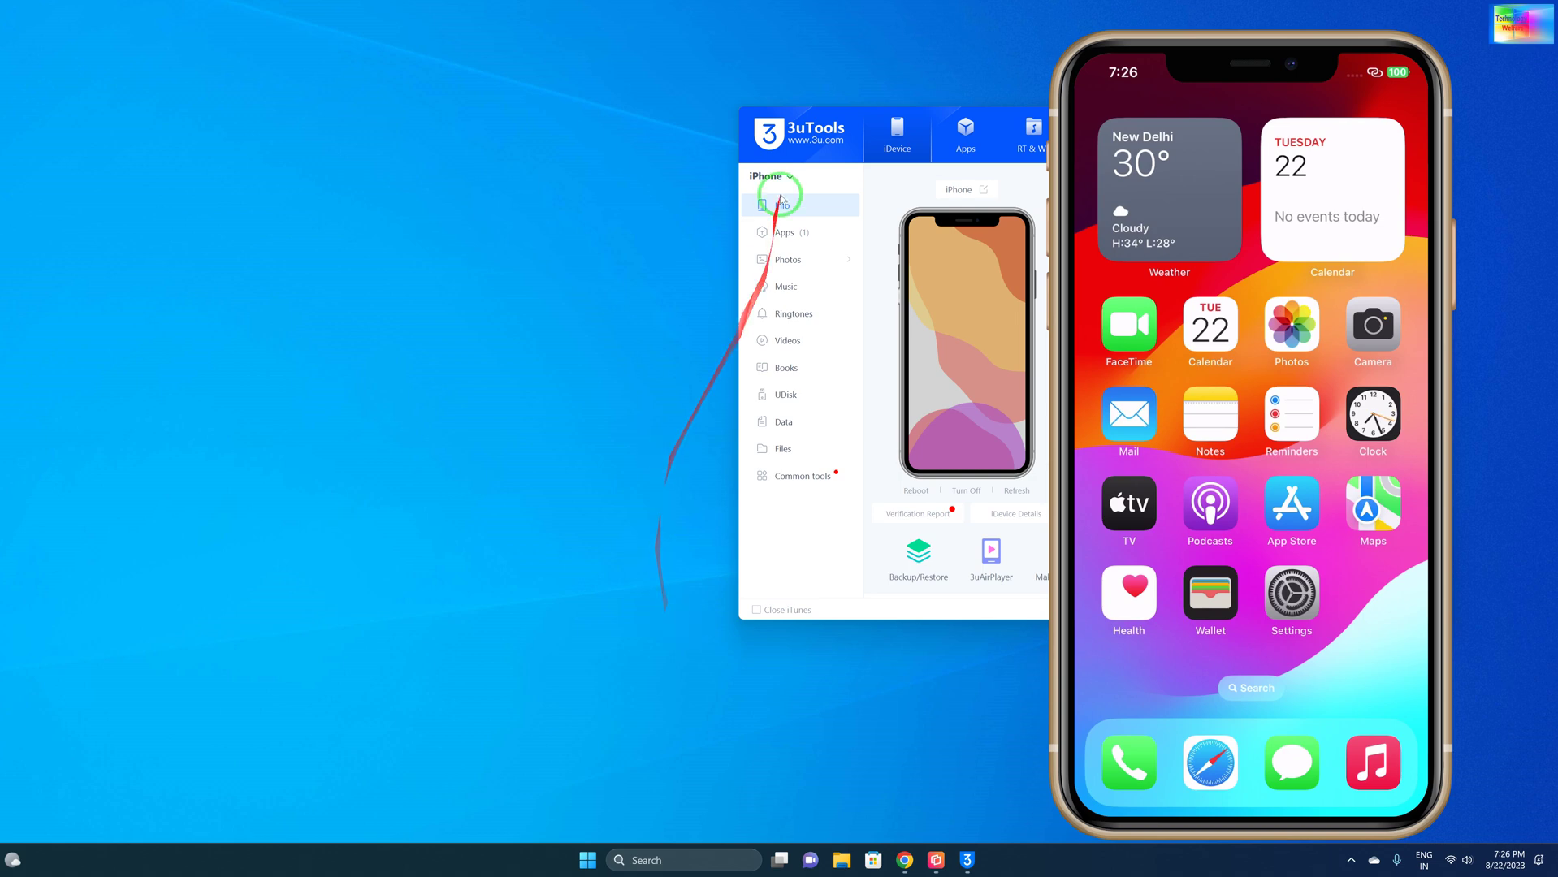
left_click_drag(820, 126, 230, 143)
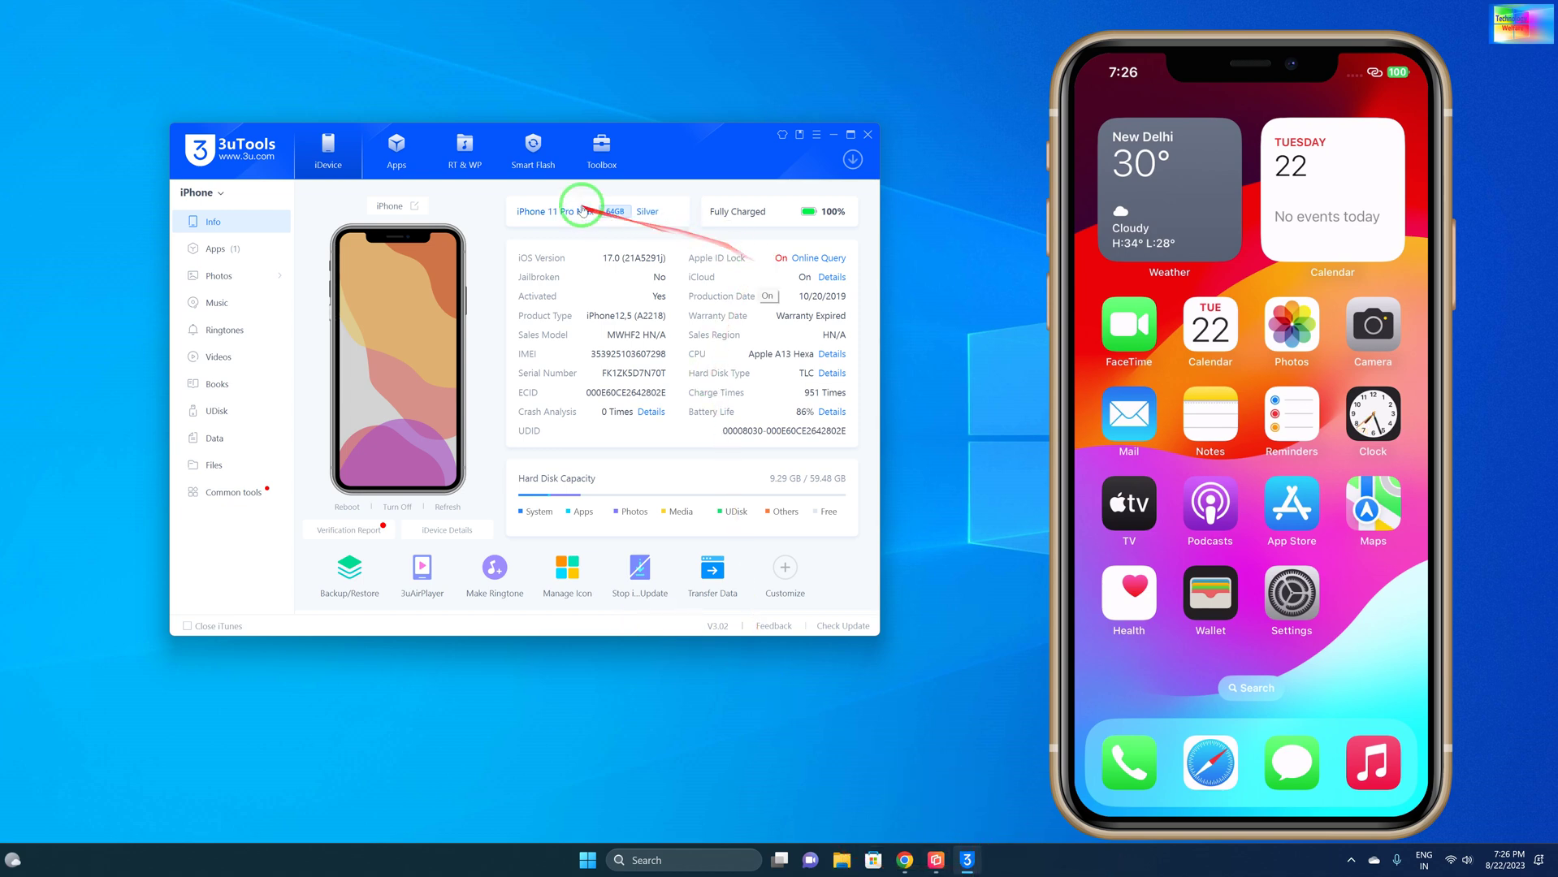
Open iTunes Utility from the 3uTools Toolbox and move its window to the right.
left_click(599, 156)
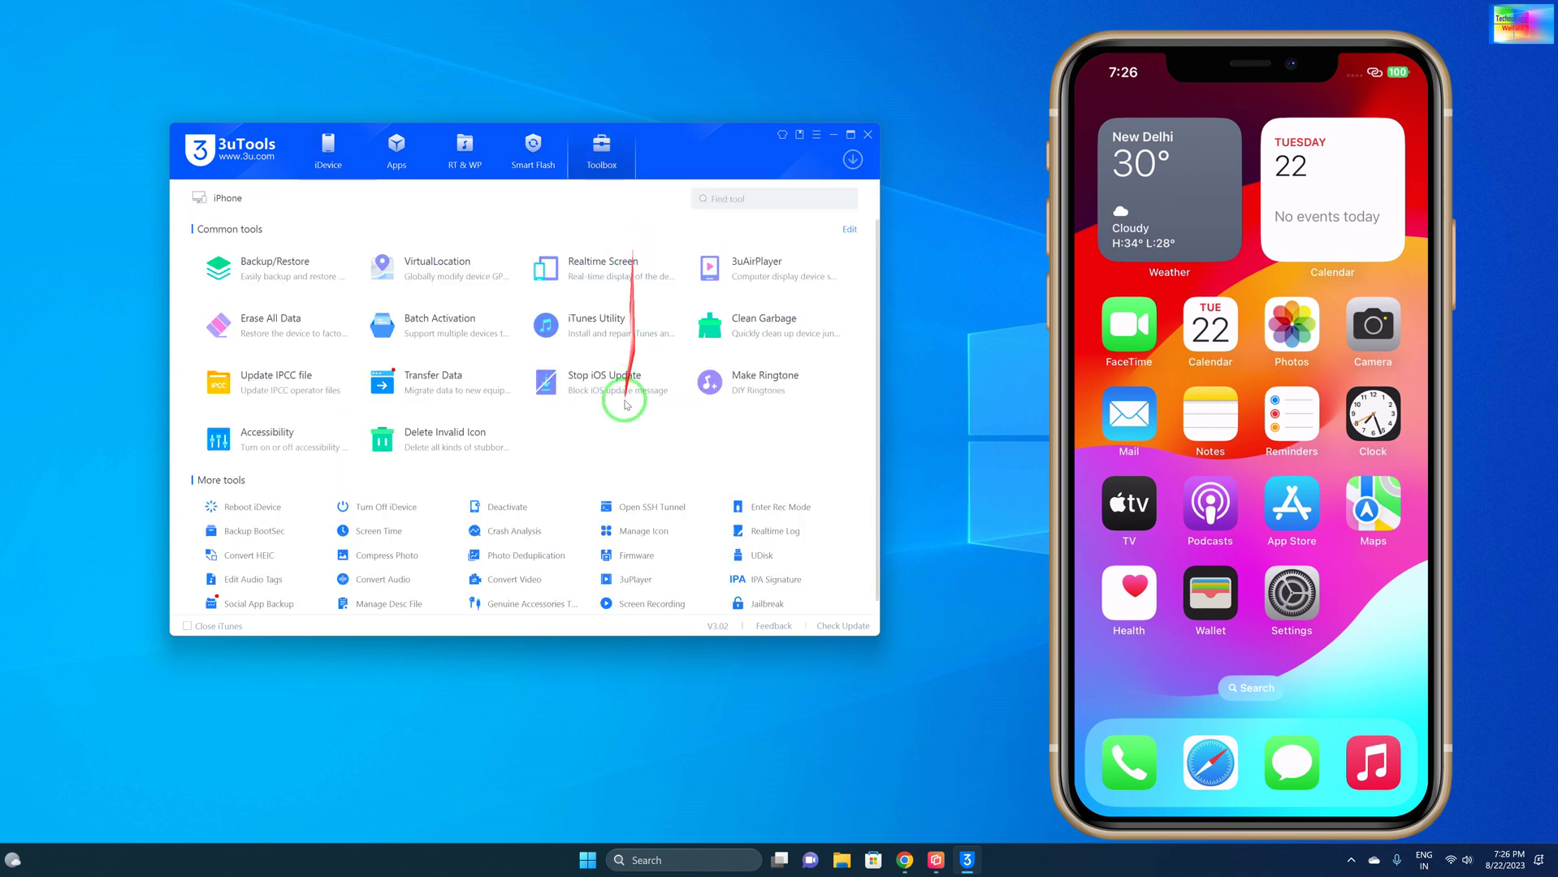
left_click(596, 325)
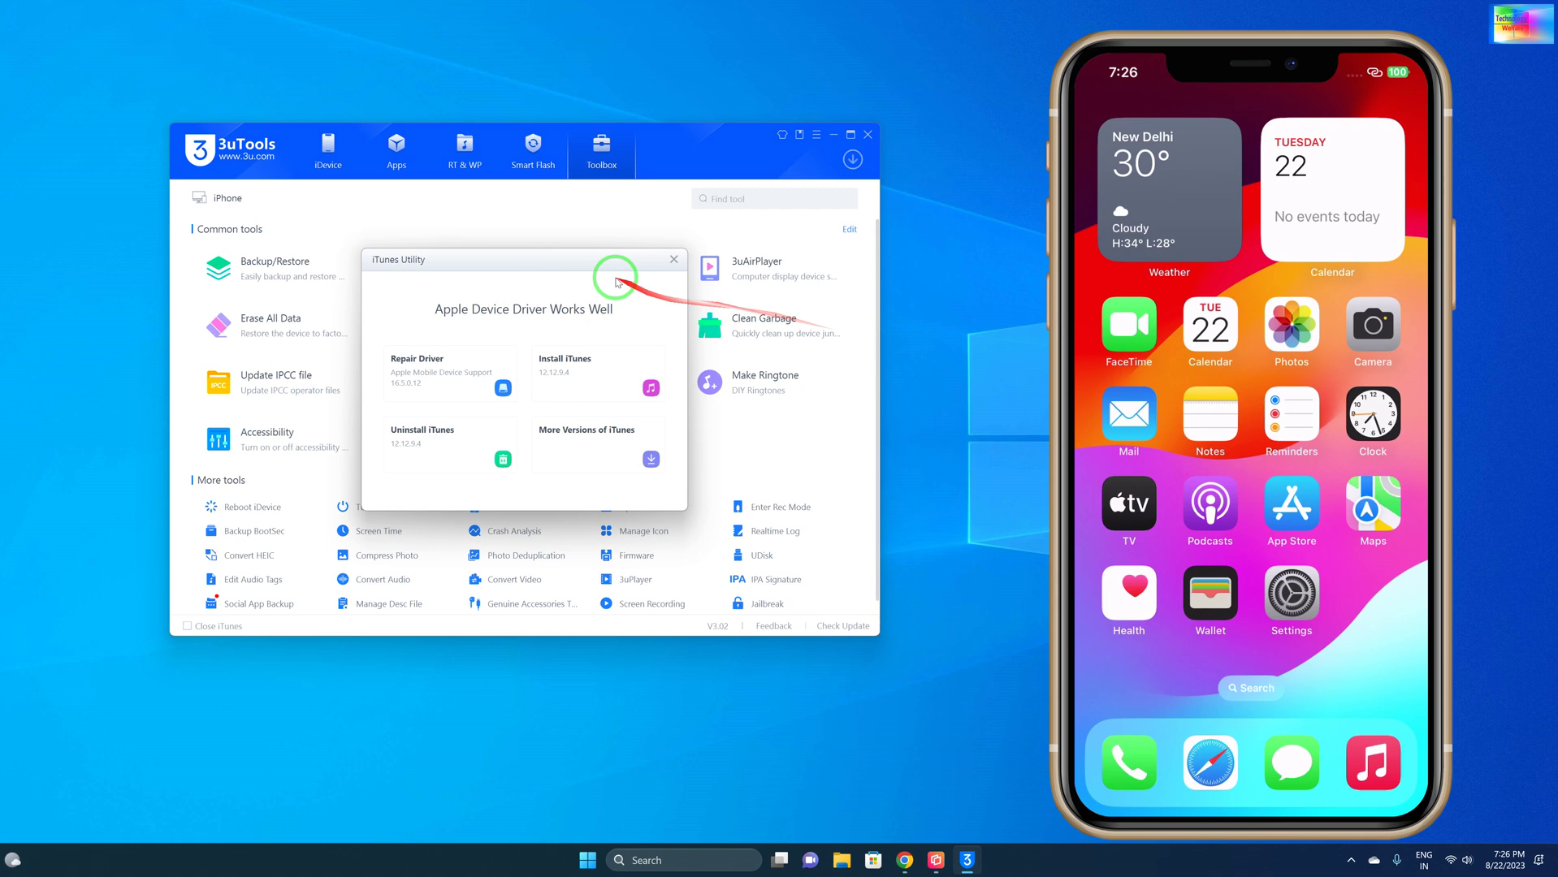
left_click_drag(570, 261, 848, 236)
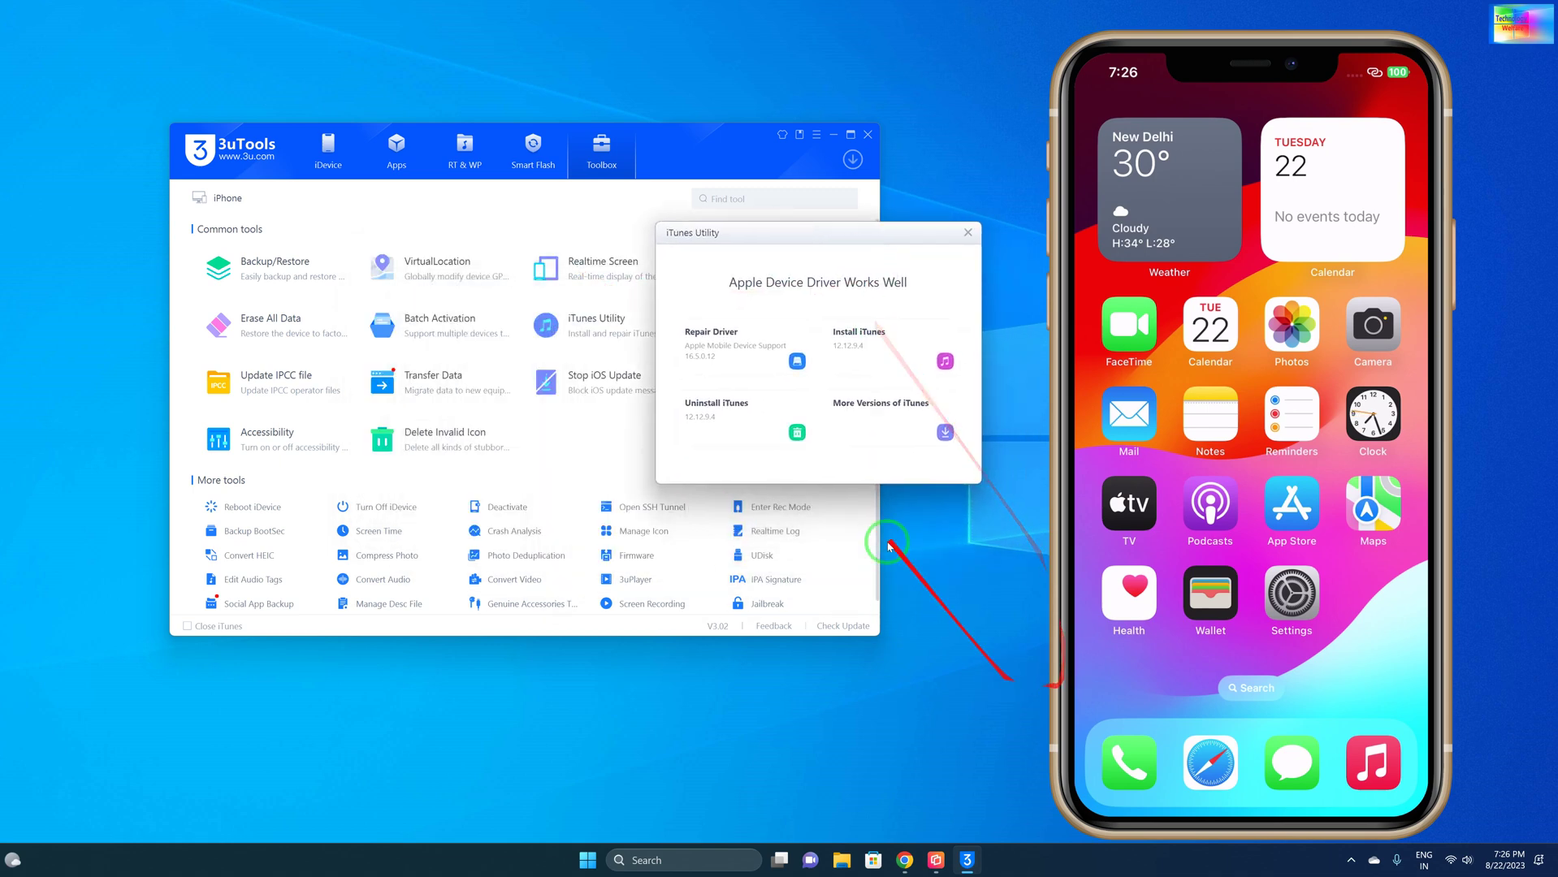
left_click(891, 423)
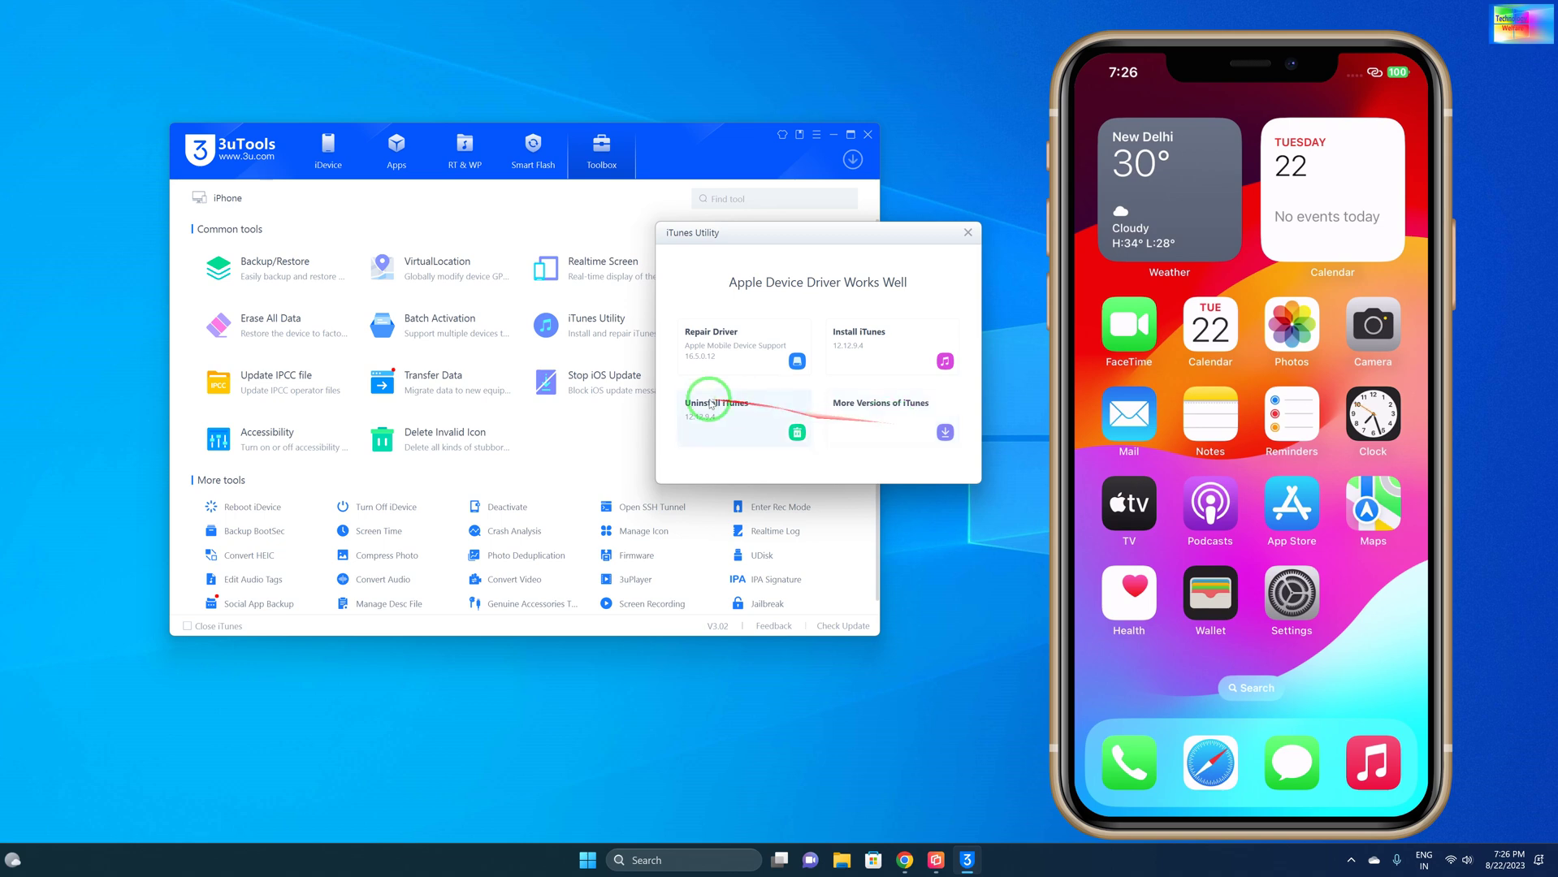
left_click(729, 352)
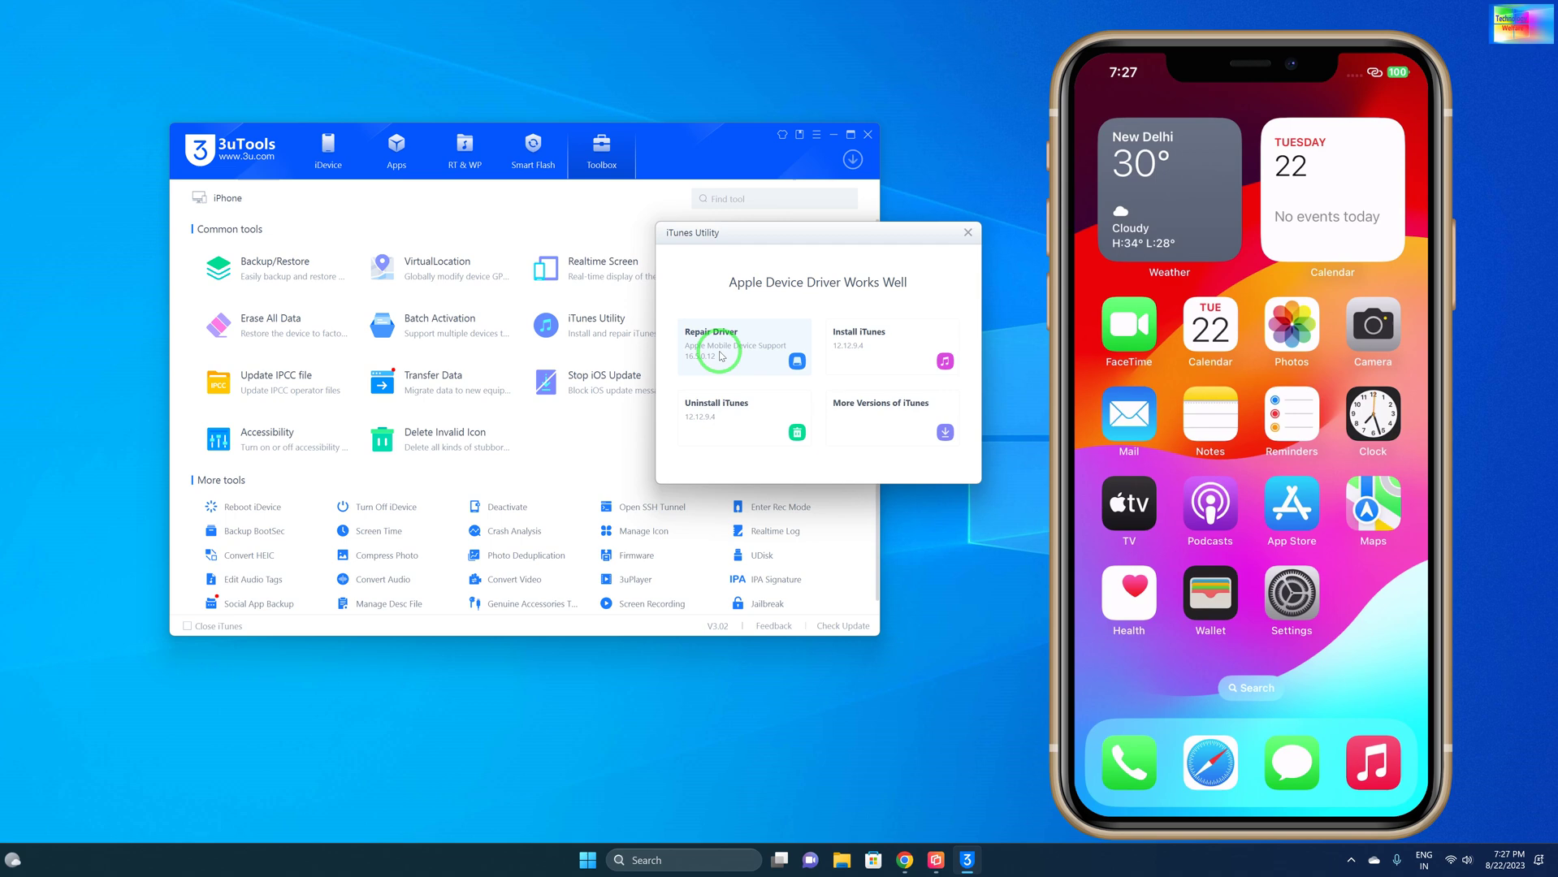
Start Install iTunes in iTunes Utility and move the install progress window lower.
left_click(883, 346)
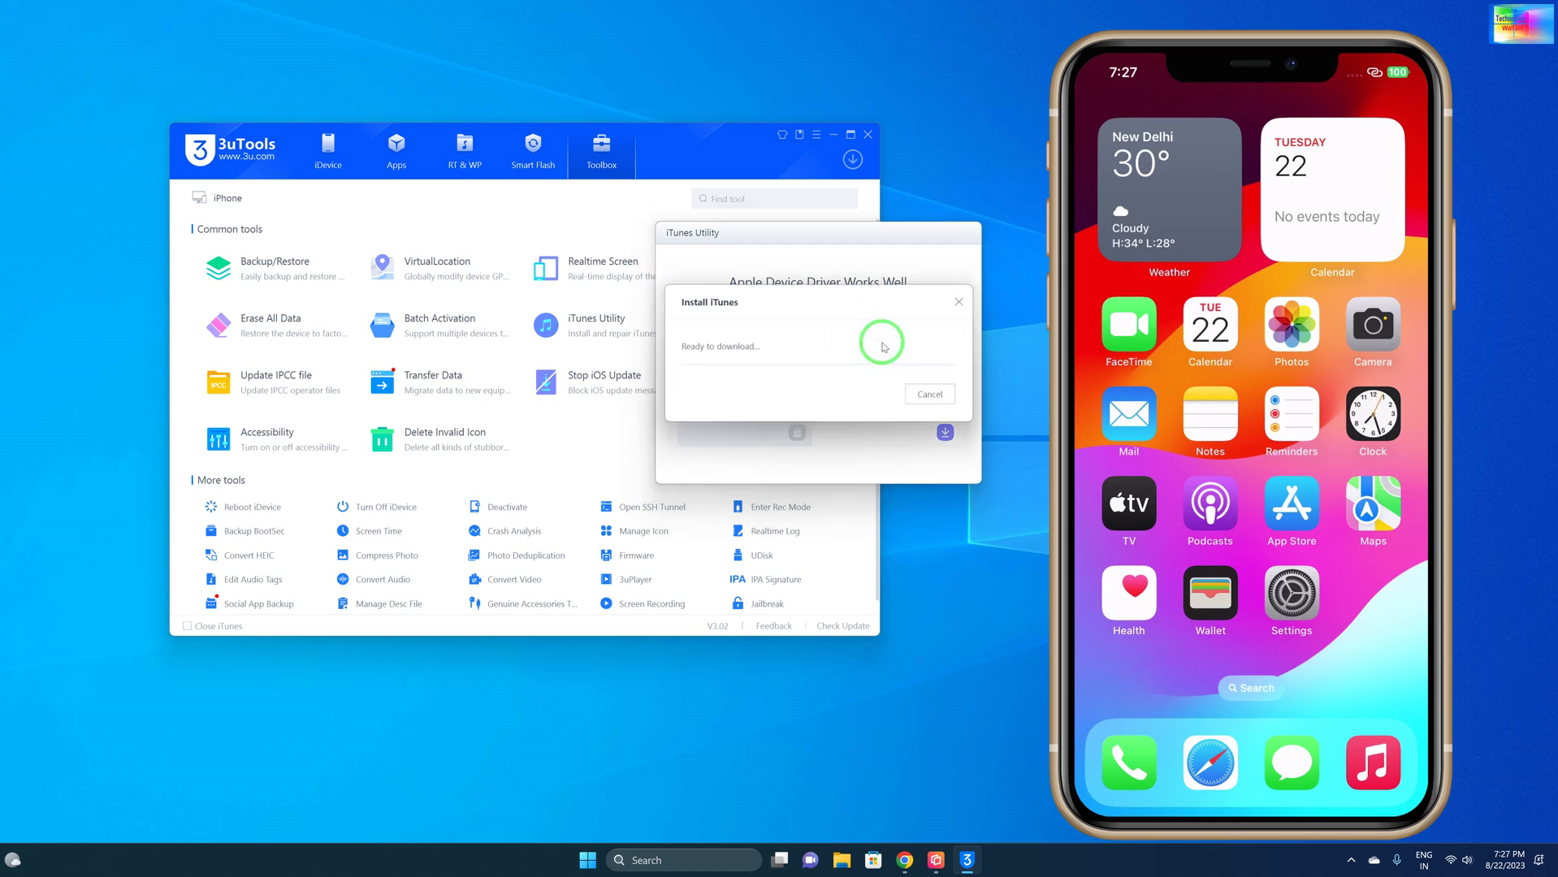
left_click_drag(810, 301, 802, 471)
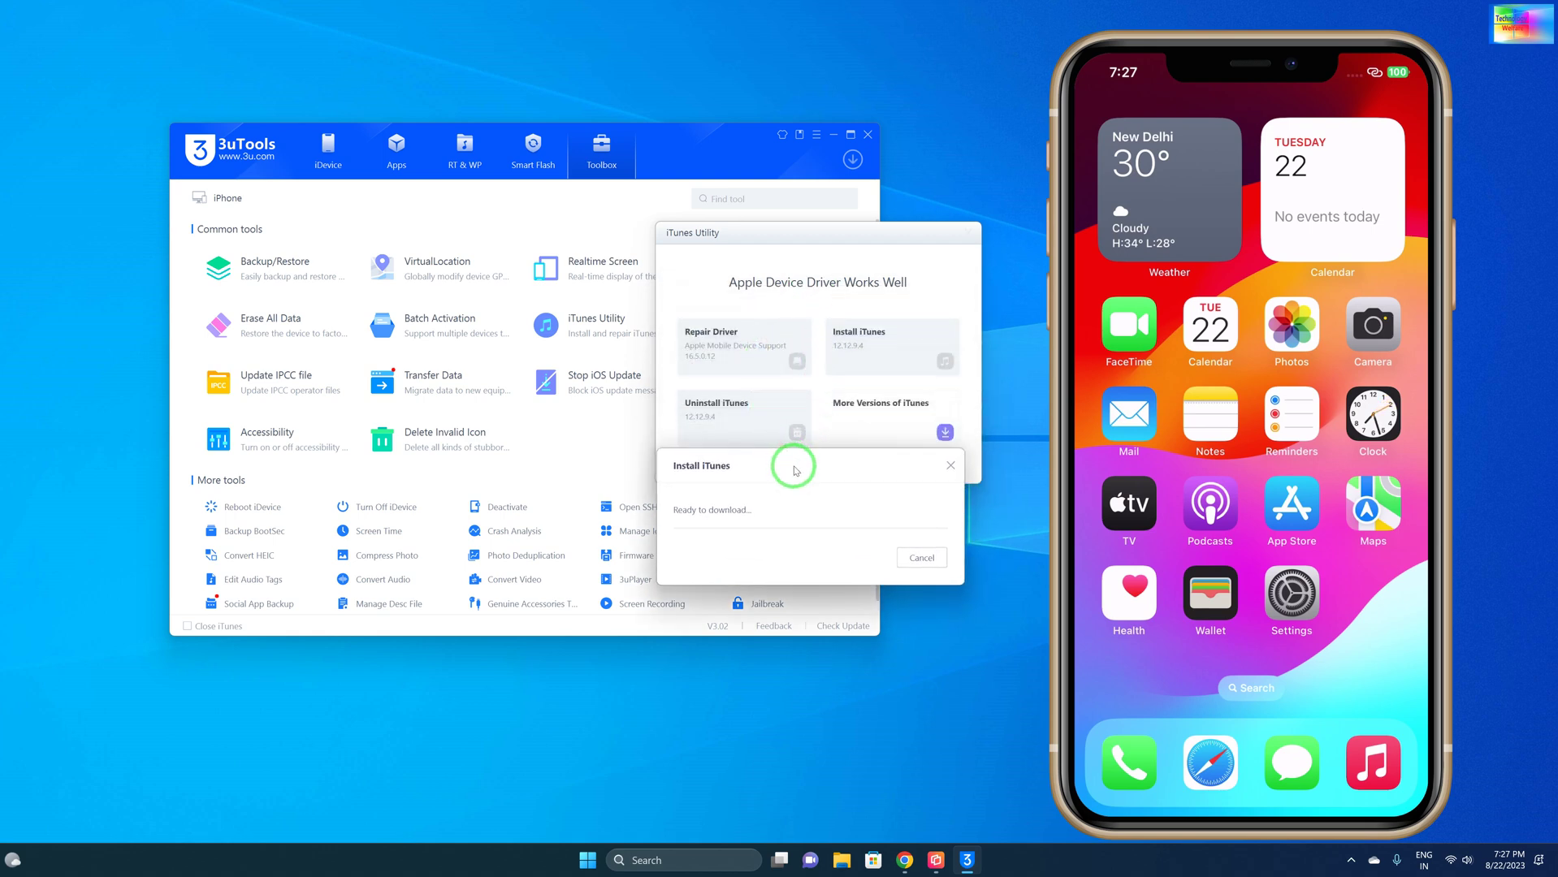
left_click_drag(794, 470, 833, 582)
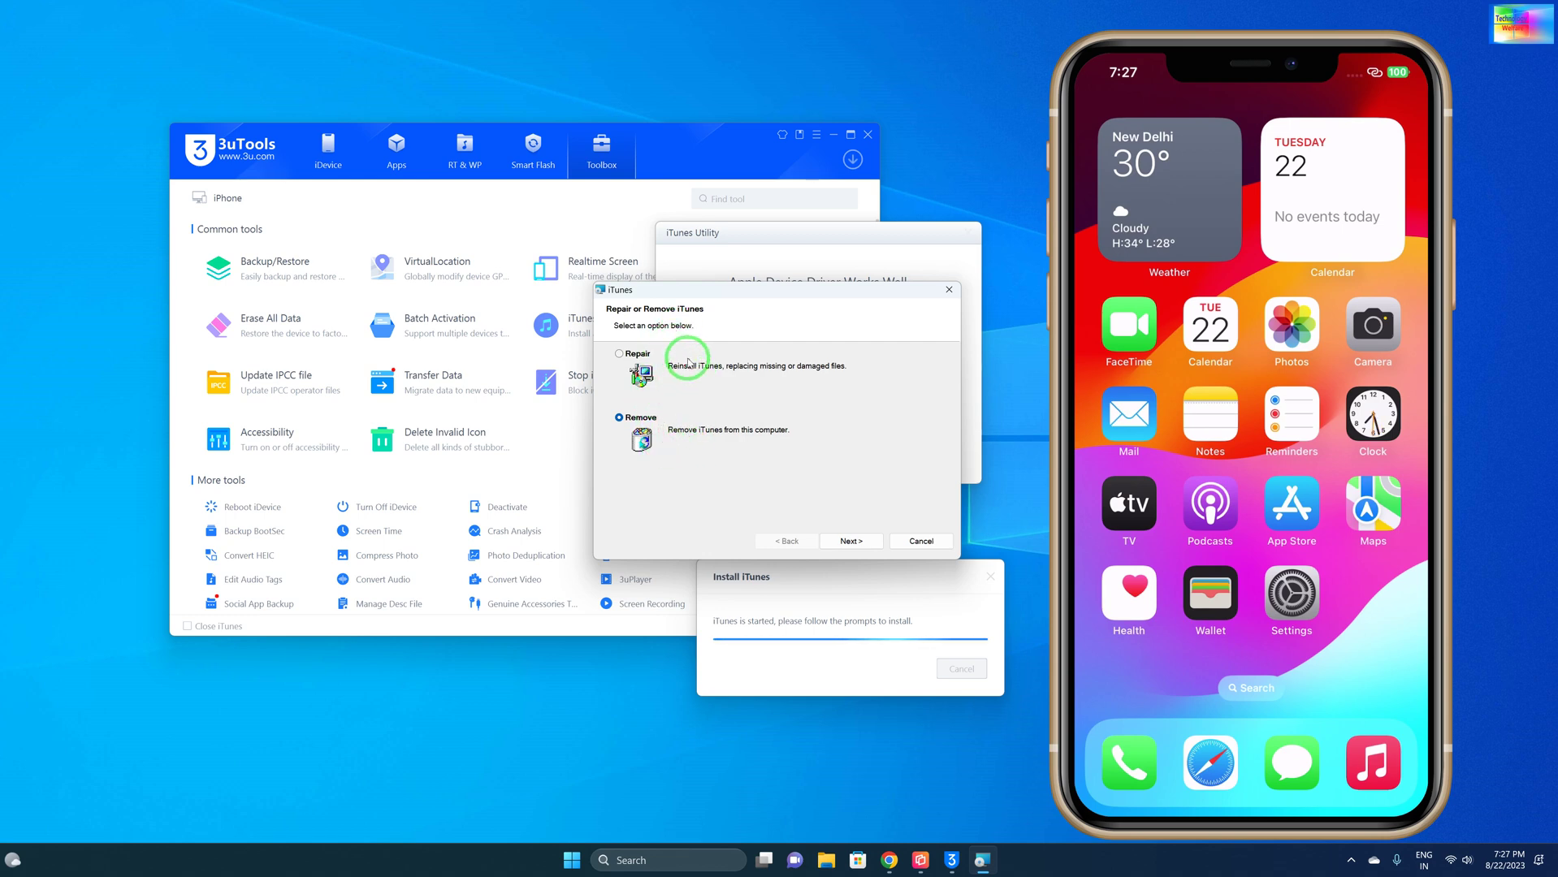
Select Repair in the iTunes installer, continue with Next, and refresh the desktop.
left_click(637, 355)
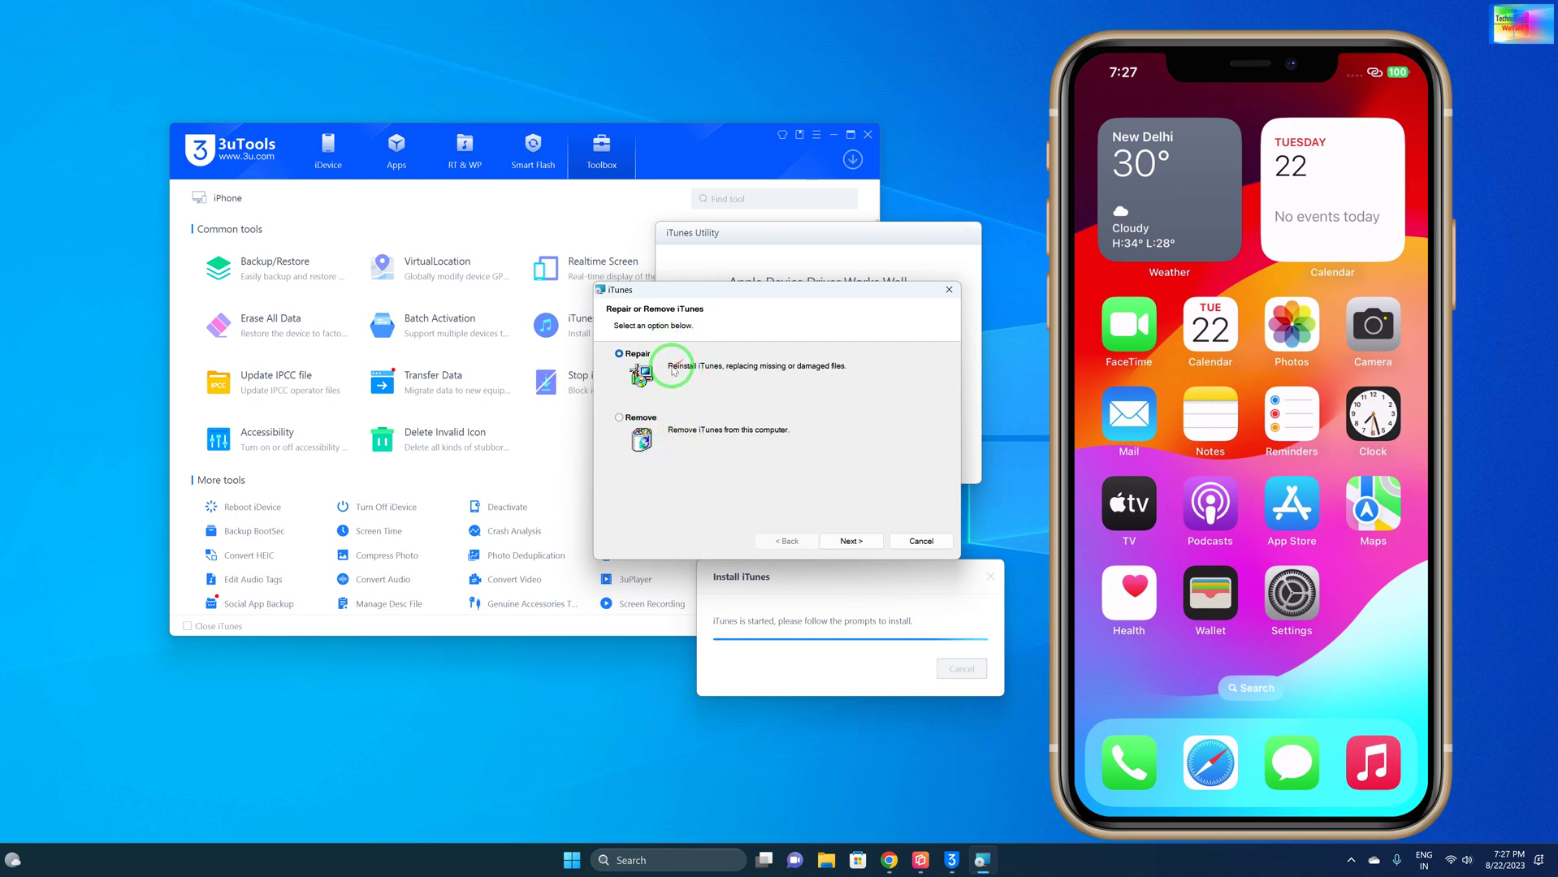
left_click(861, 540)
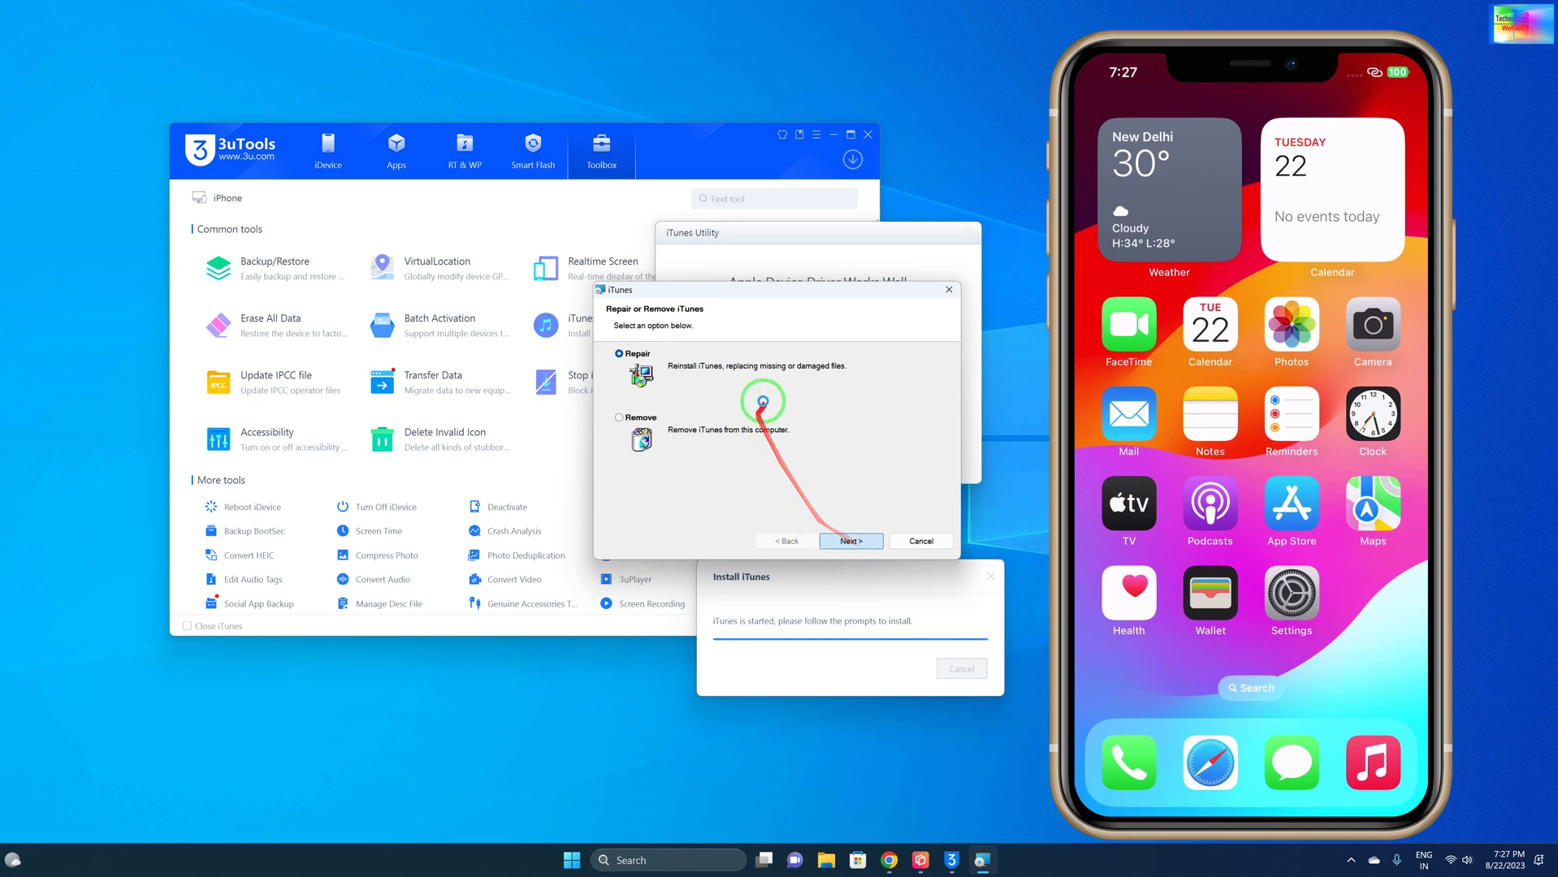
left_click(952, 42)
right_click(952, 42)
left_click(991, 98)
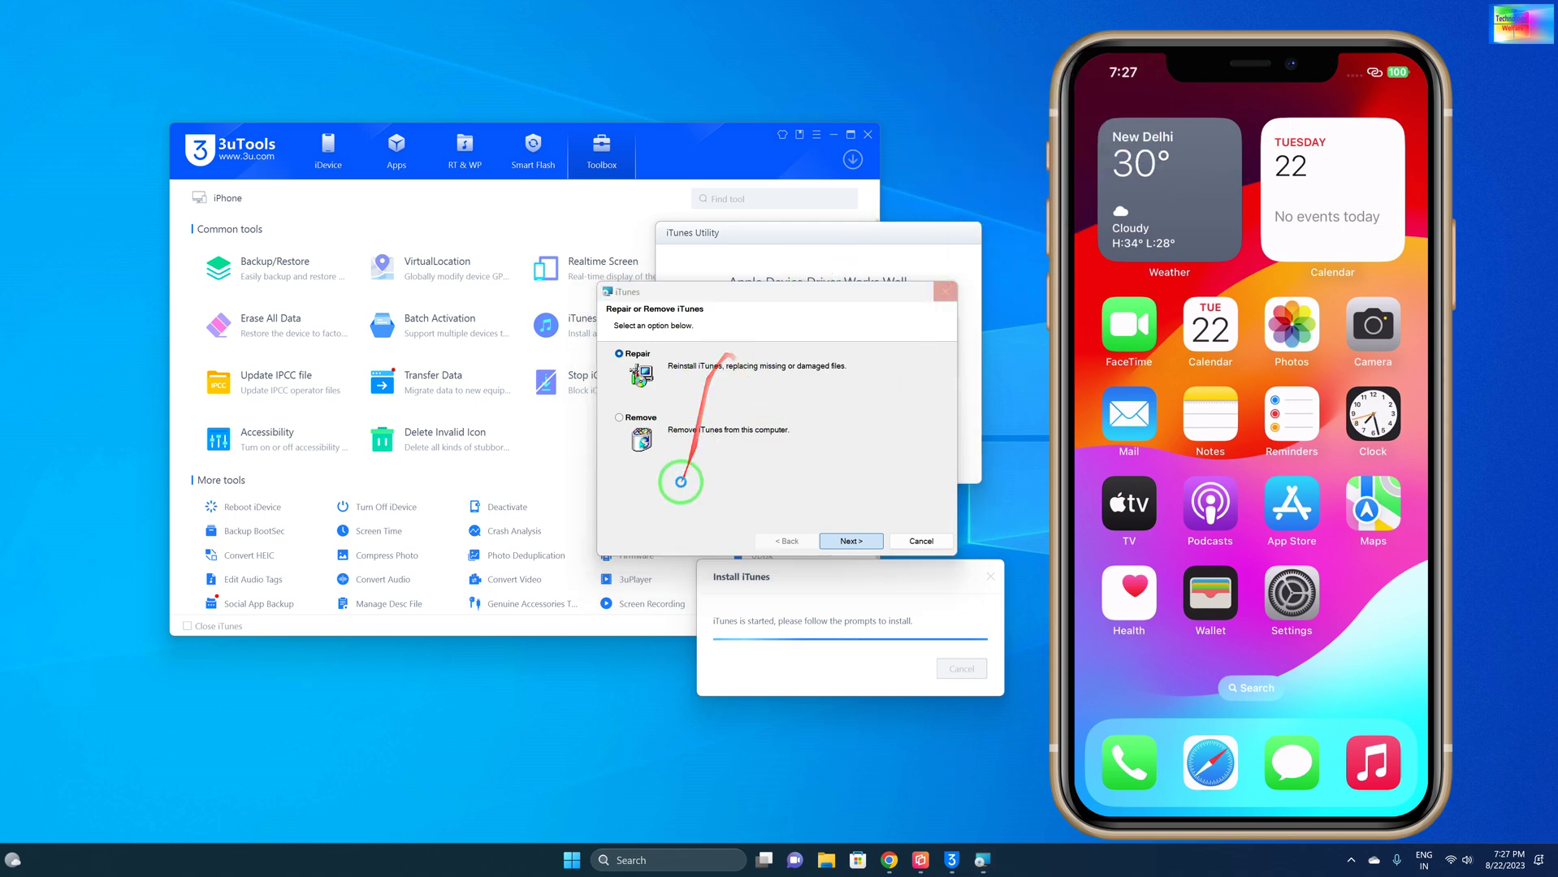
Move the repair dialog toward the top and the install progress window down-left.
left_click(749, 296)
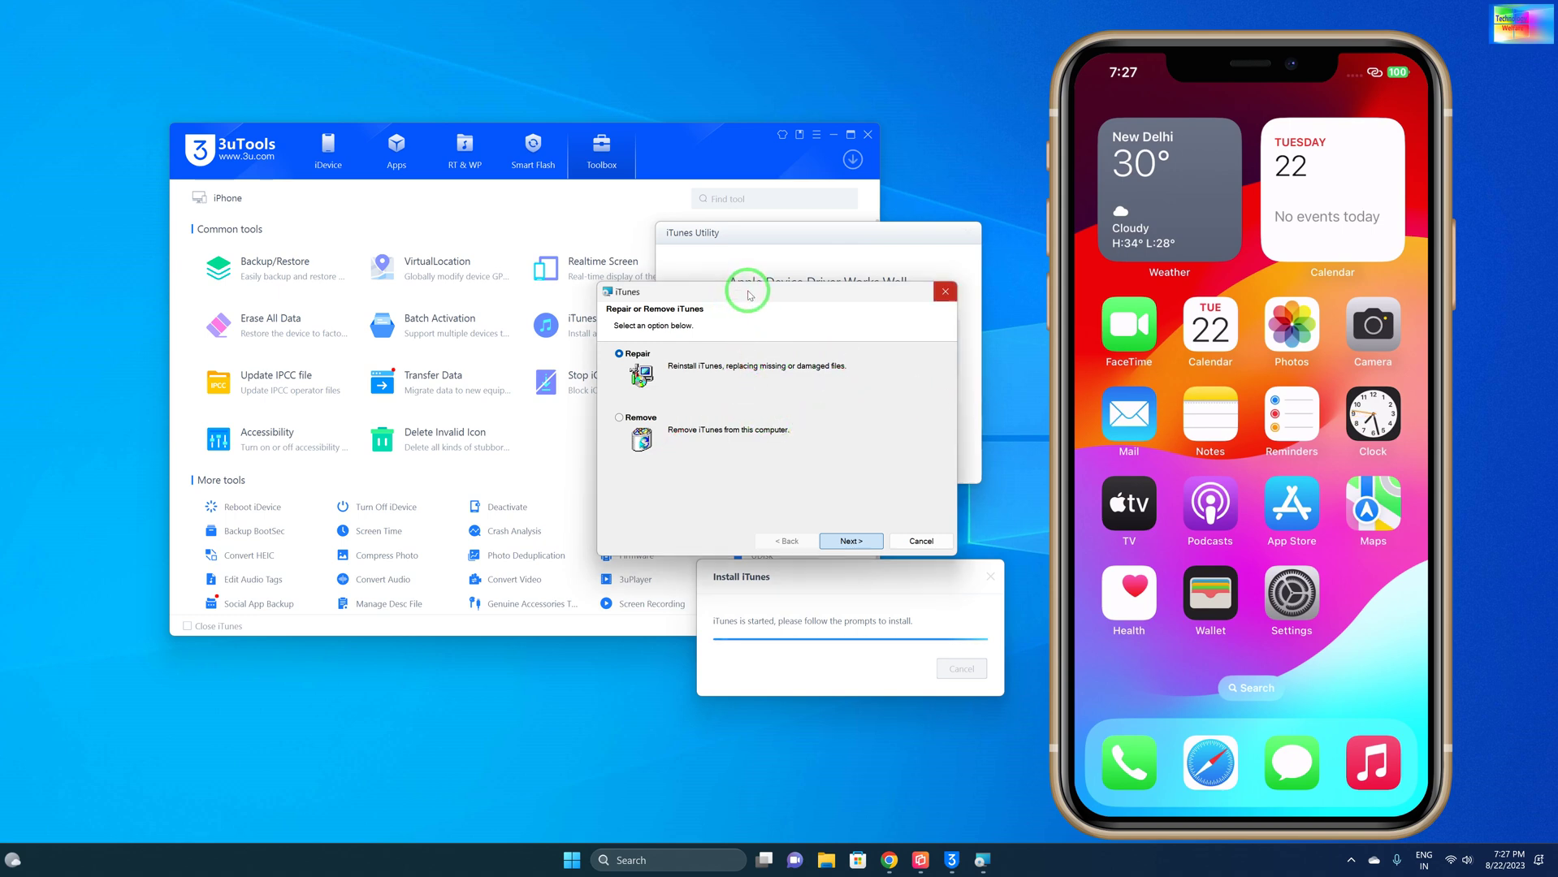
left_click_drag(749, 296, 829, 127)
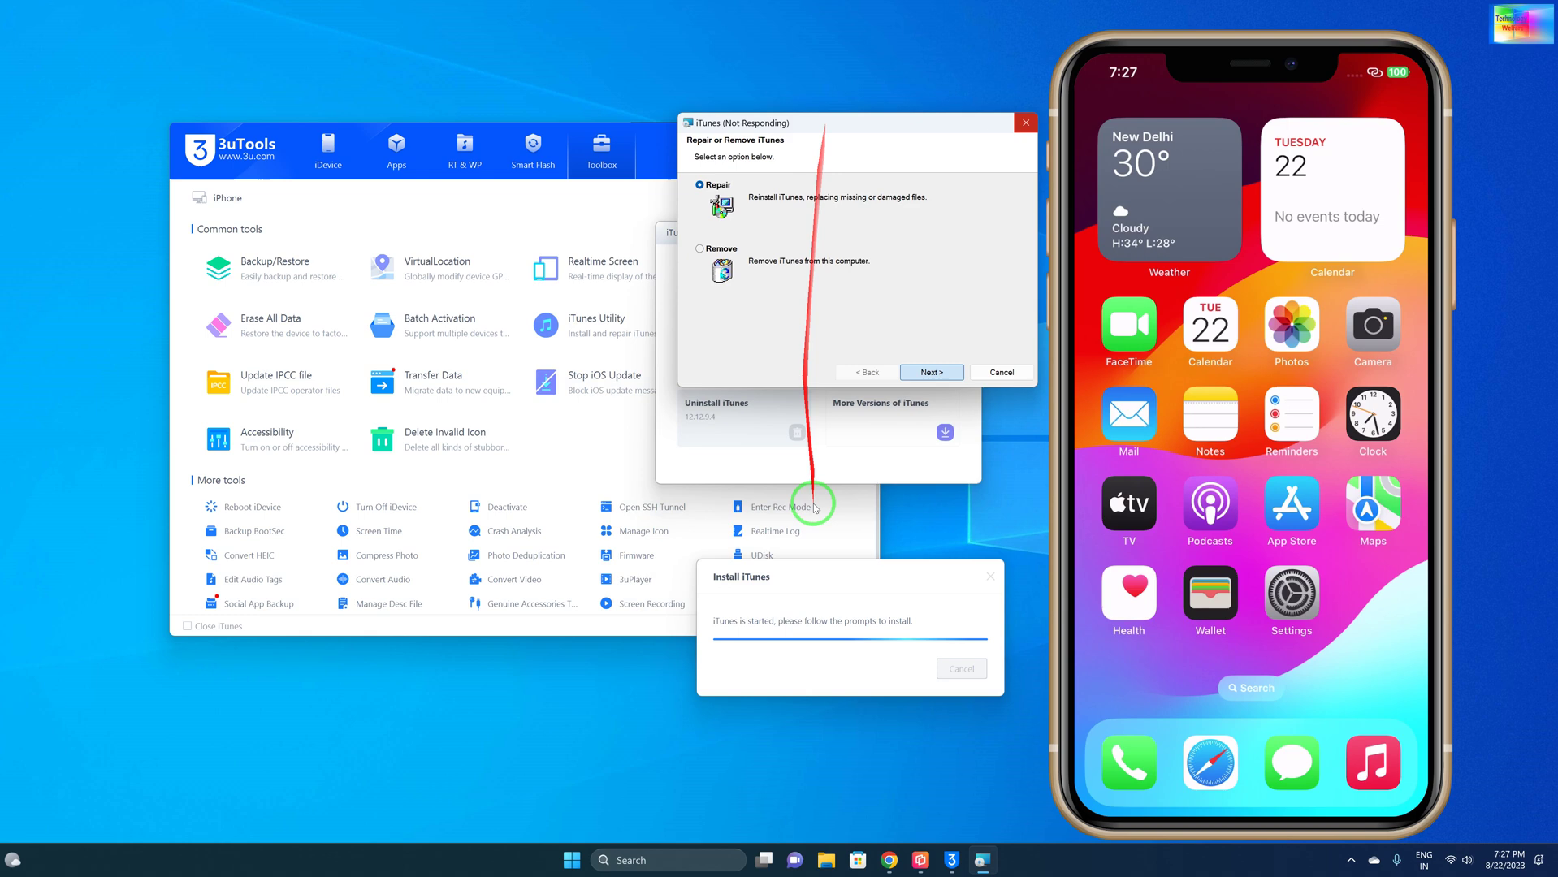
left_click_drag(837, 577, 796, 648)
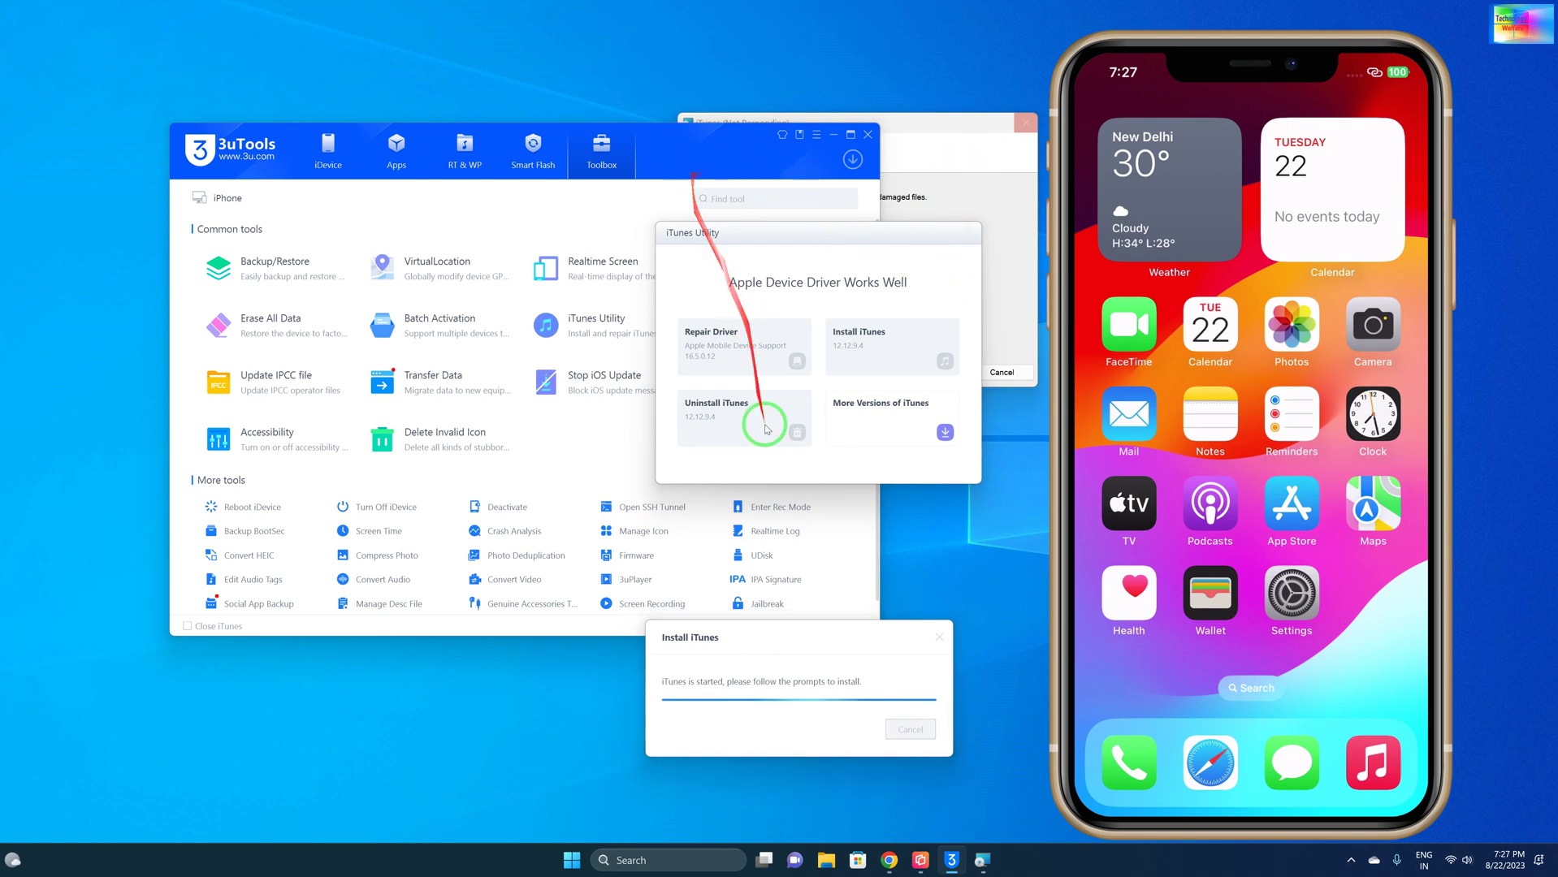
left_click(986, 202)
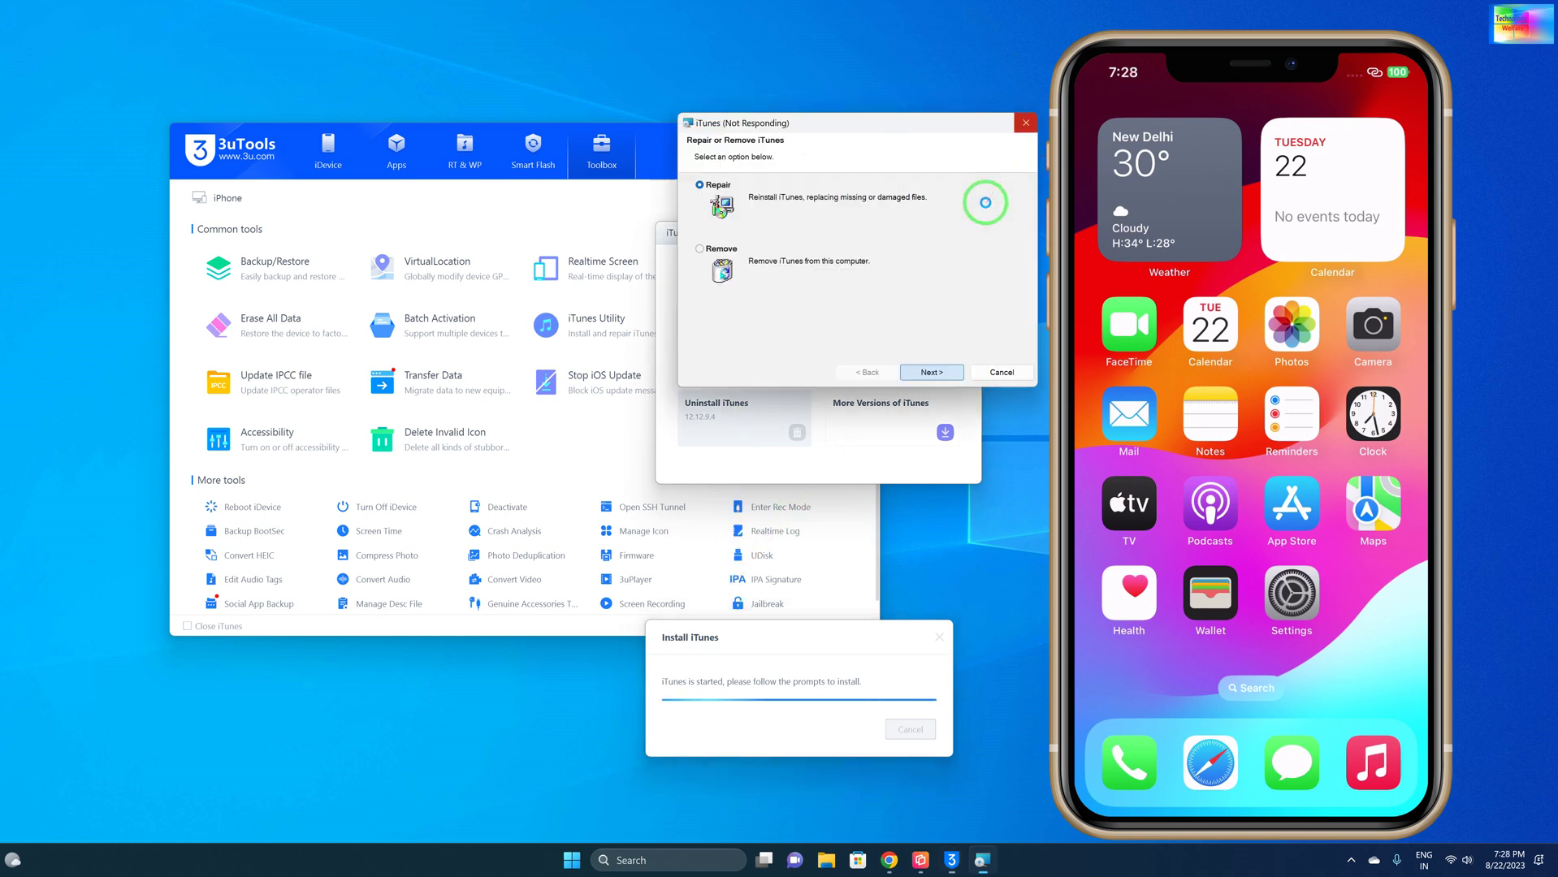